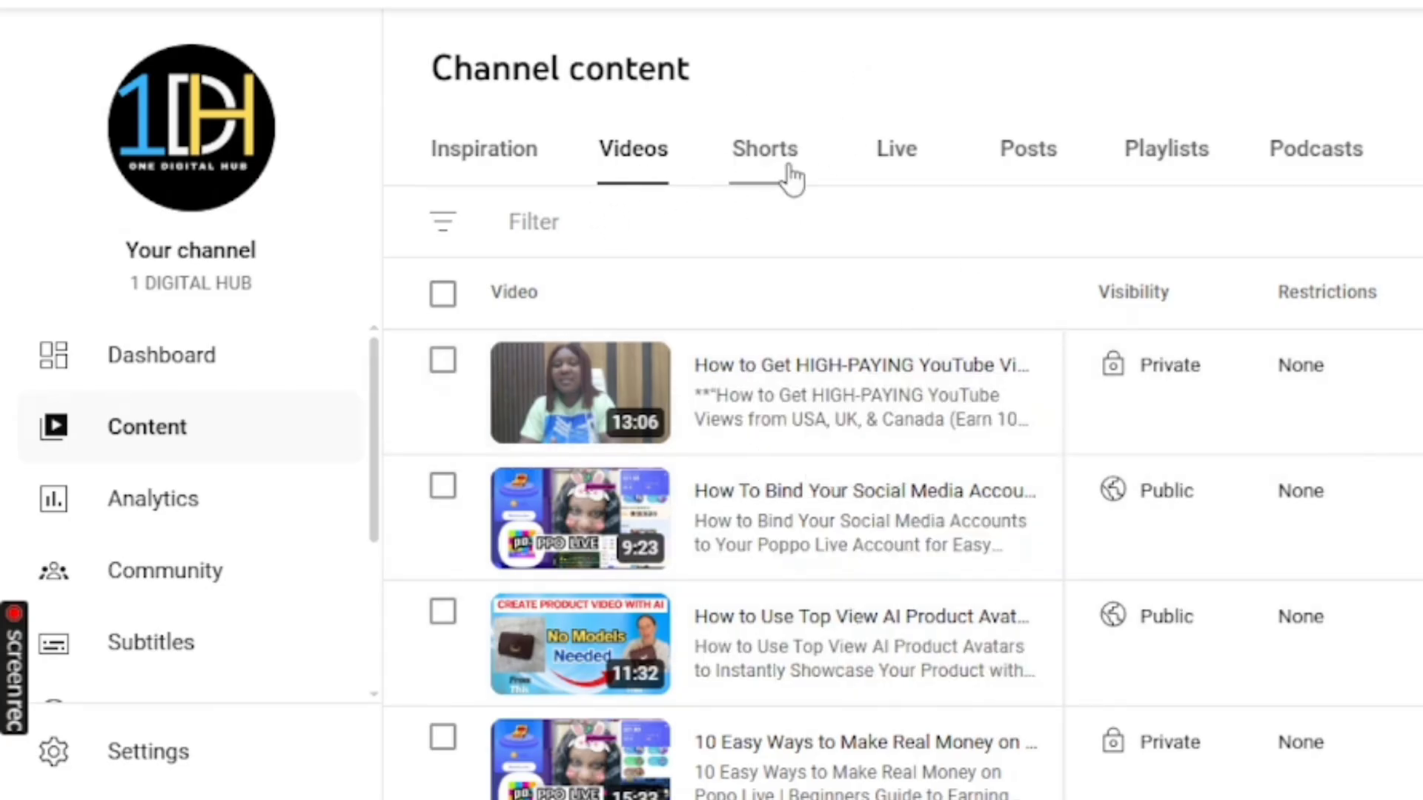
# Open the video editor for the live stream "My Poppo panel Experience" from the channel's live content.
pyautogui.click(900, 172)
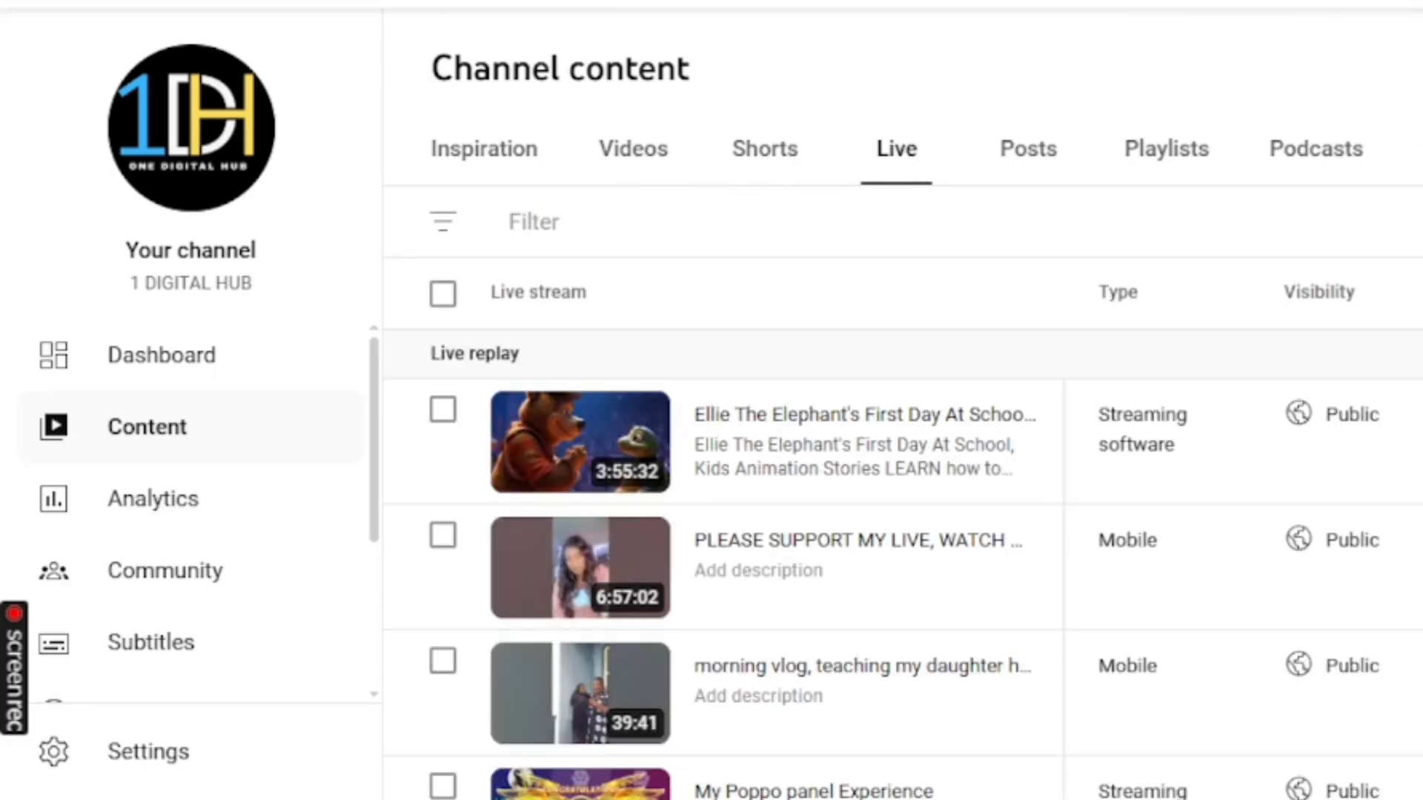
pyautogui.scroll(-6, 902, 519)
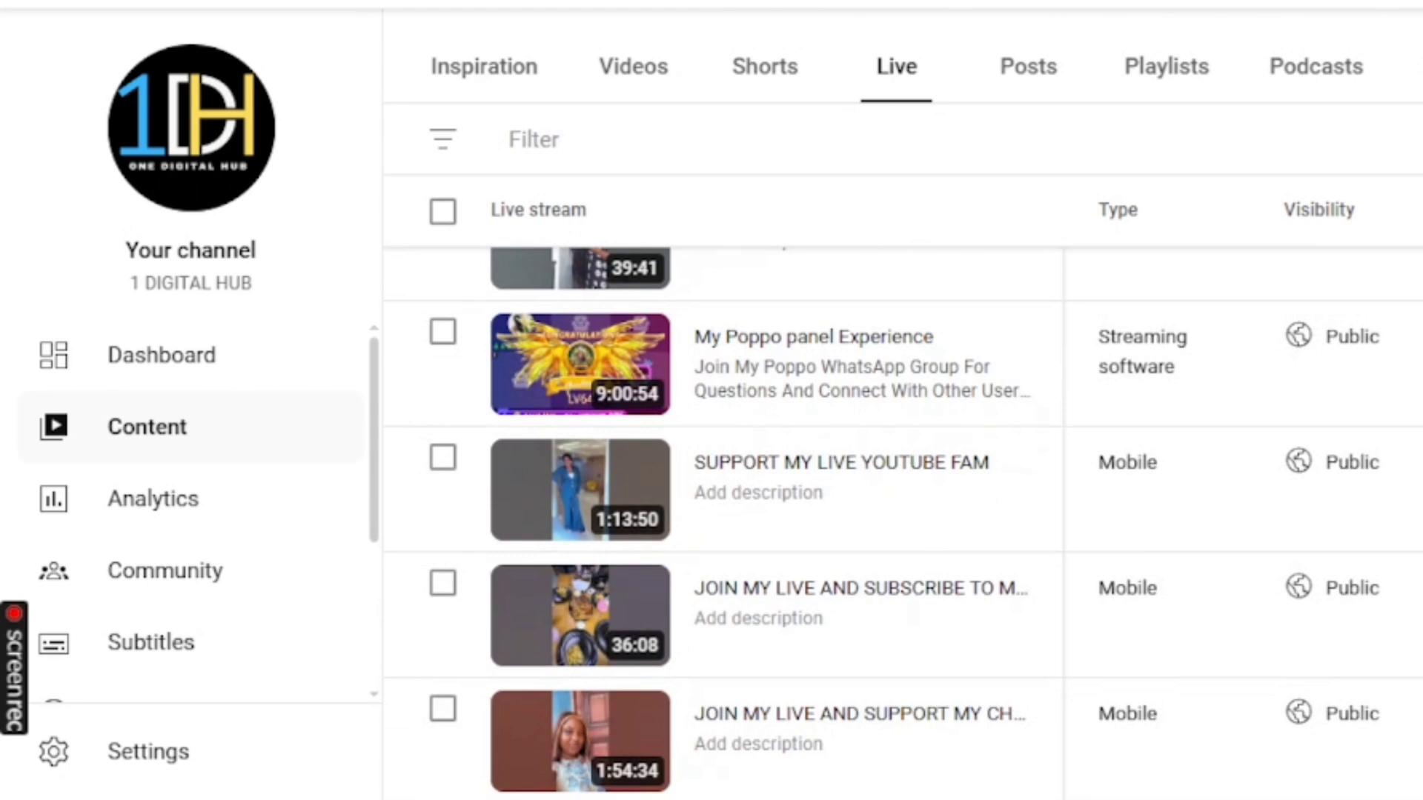
pyautogui.moveTo(905, 349)
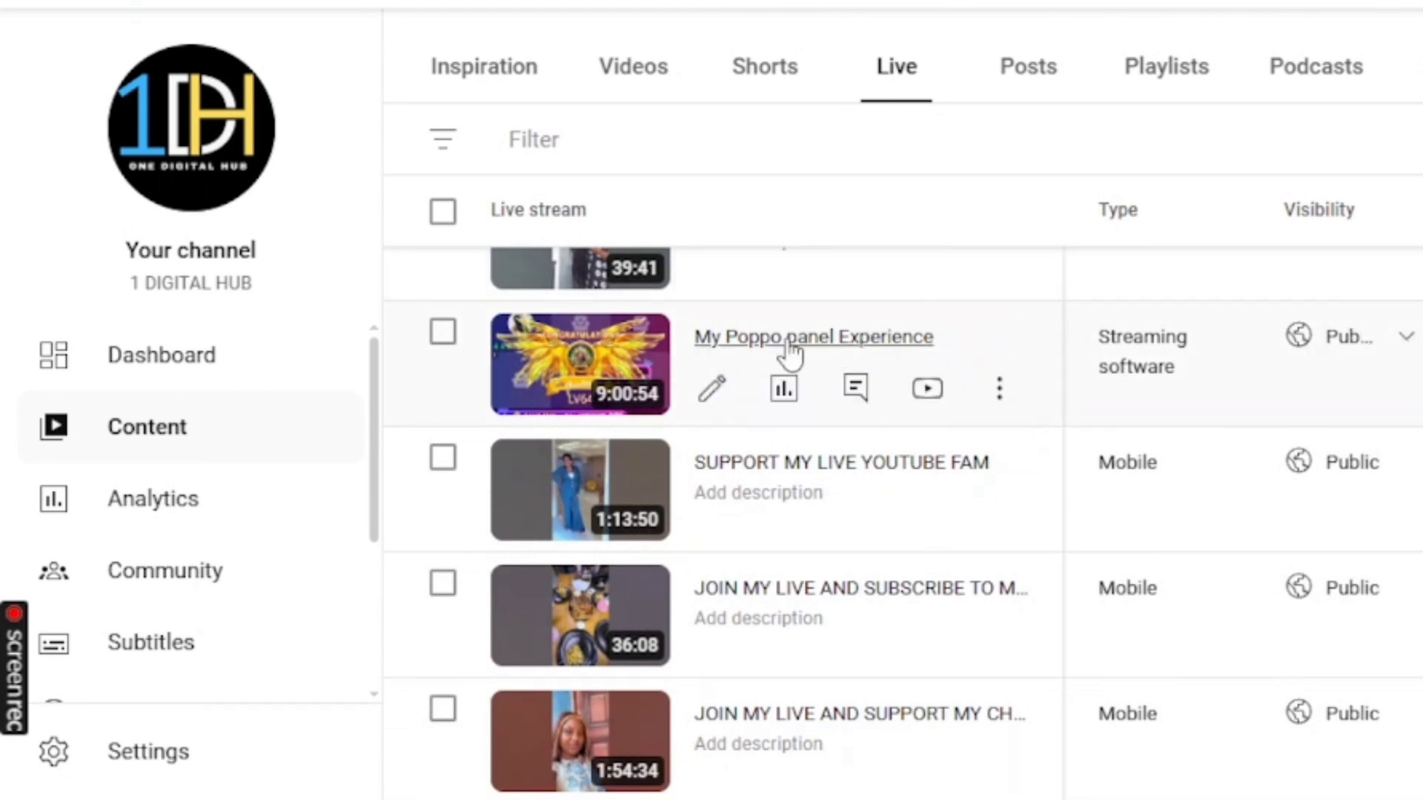
pyautogui.click(712, 400)
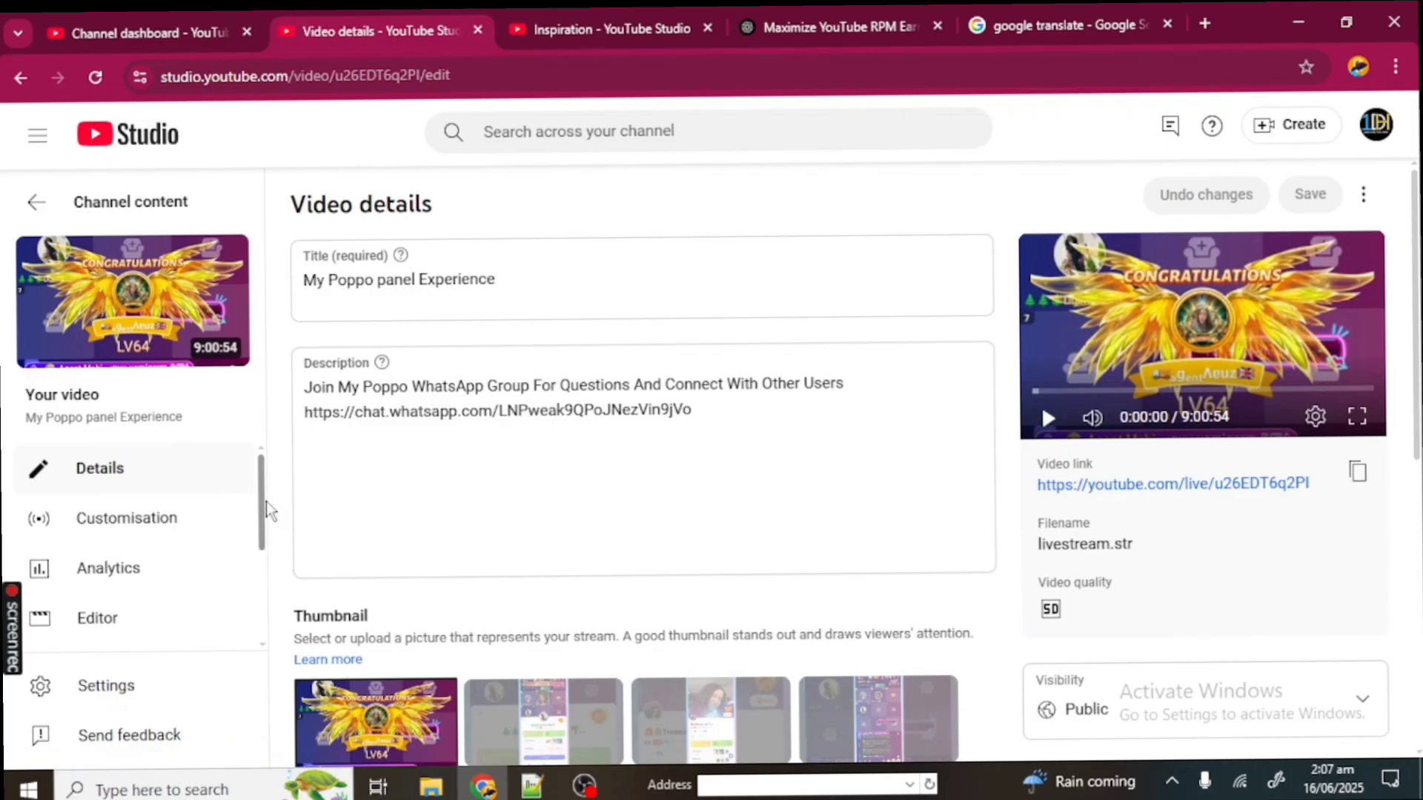
pyautogui.scroll(-2, 268, 504)
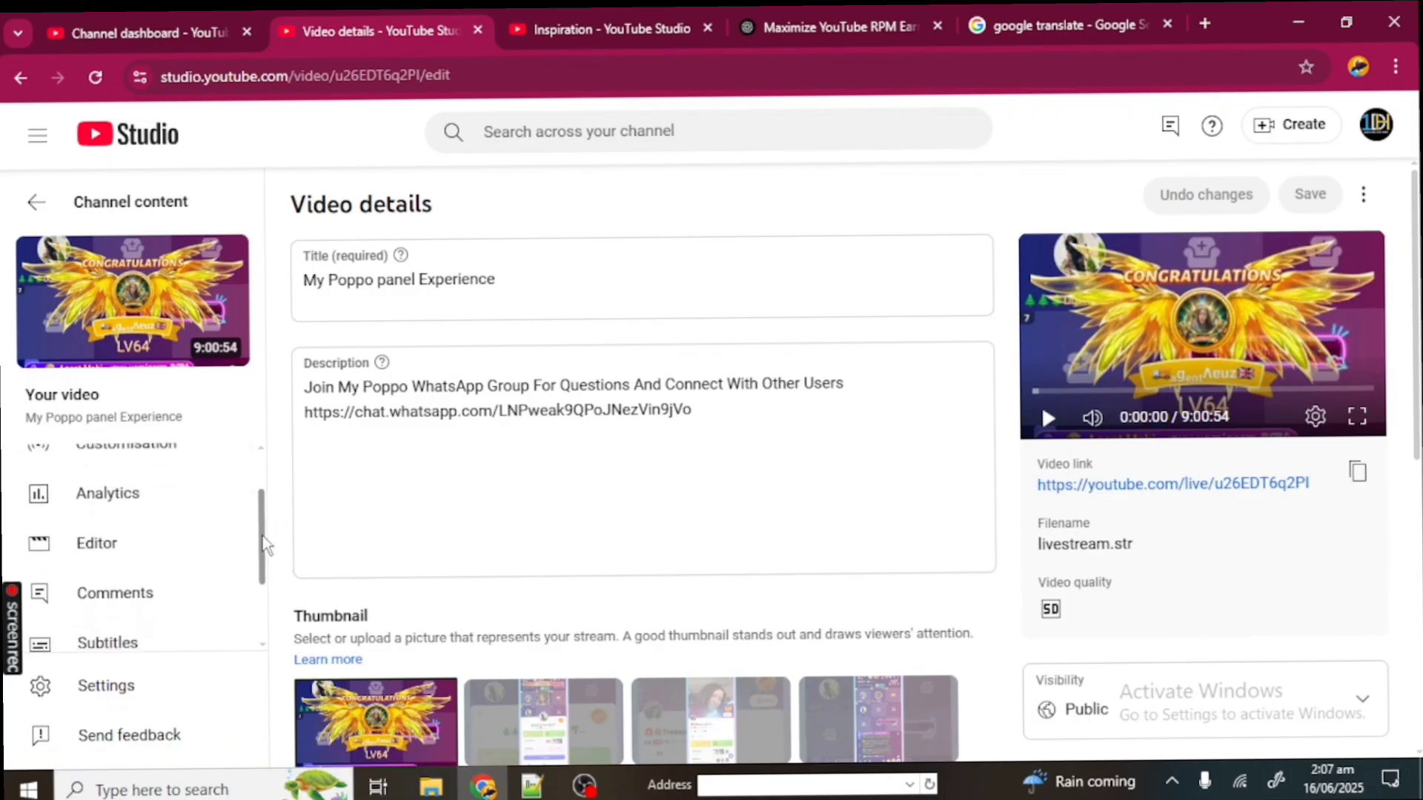
pyautogui.click(111, 549)
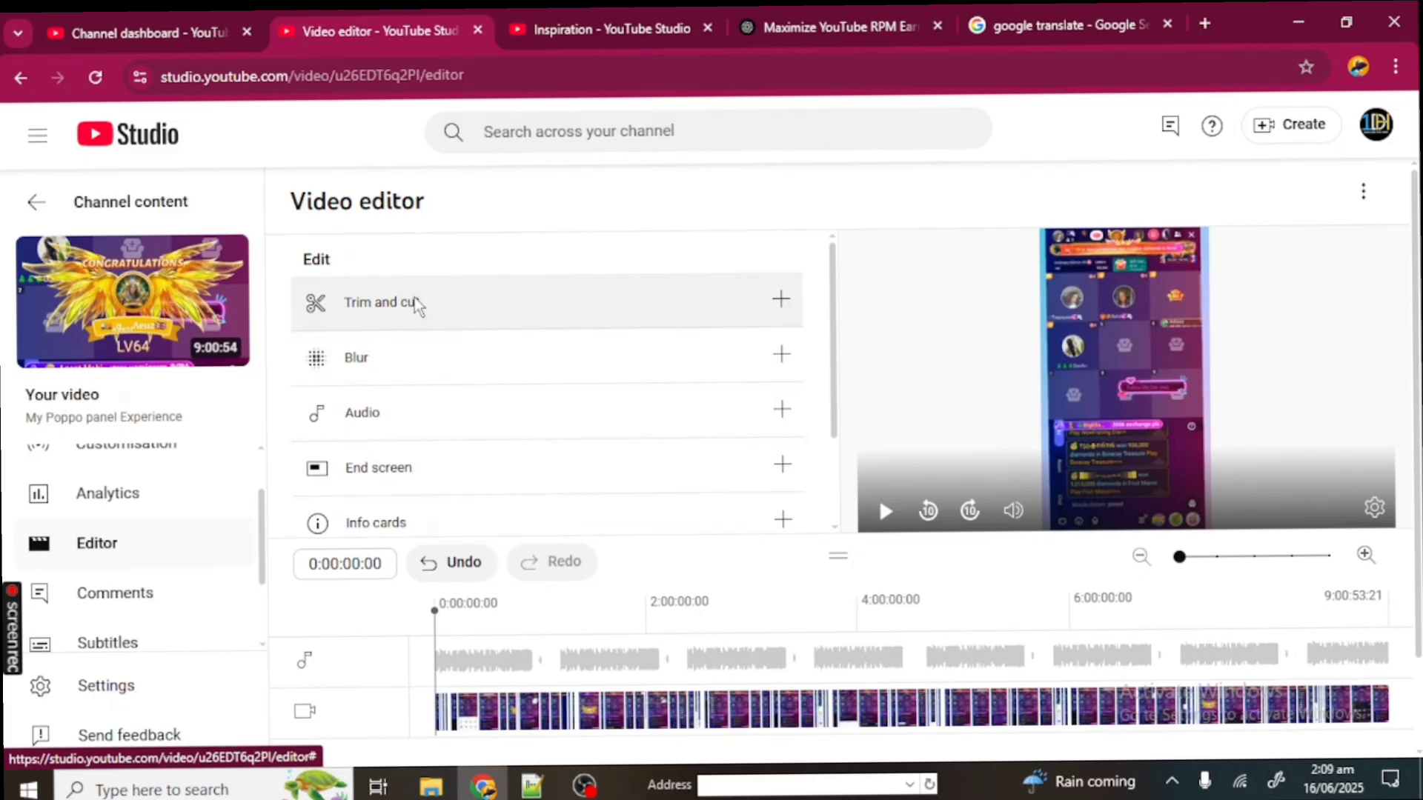
# Look into the Trim and cut tool and the Face blur option, leaving both without applying anything.
pyautogui.click(417, 304)
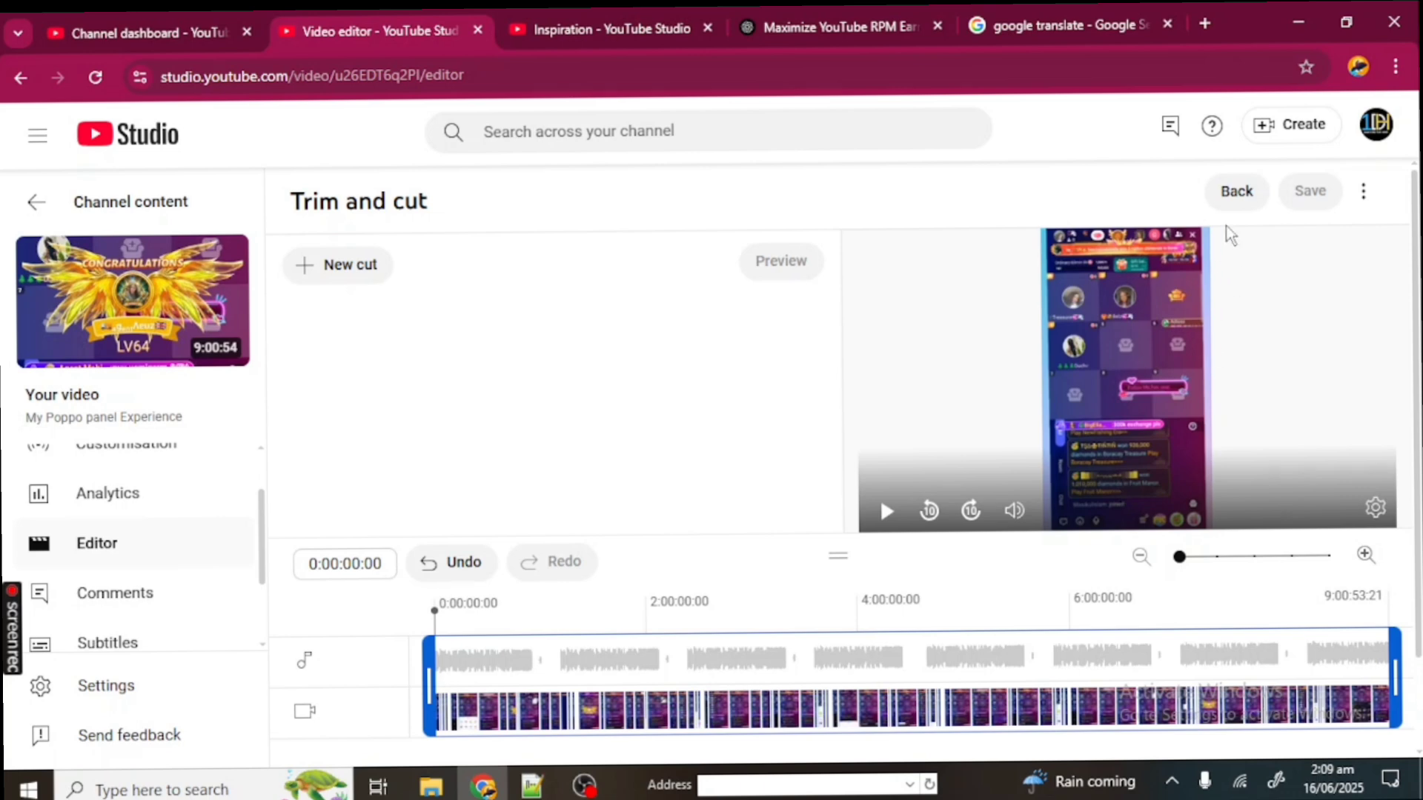
pyautogui.click(1236, 193)
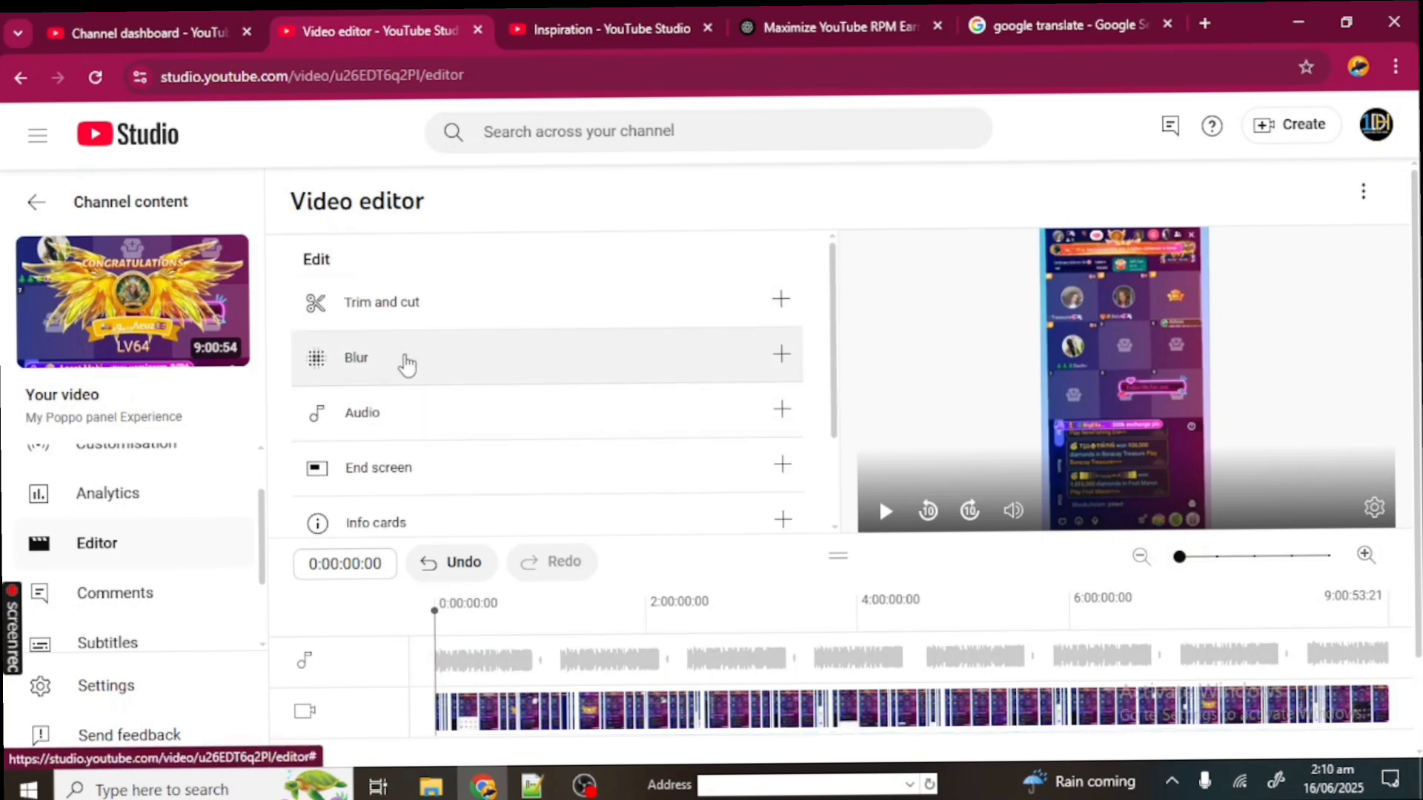
pyautogui.click(406, 363)
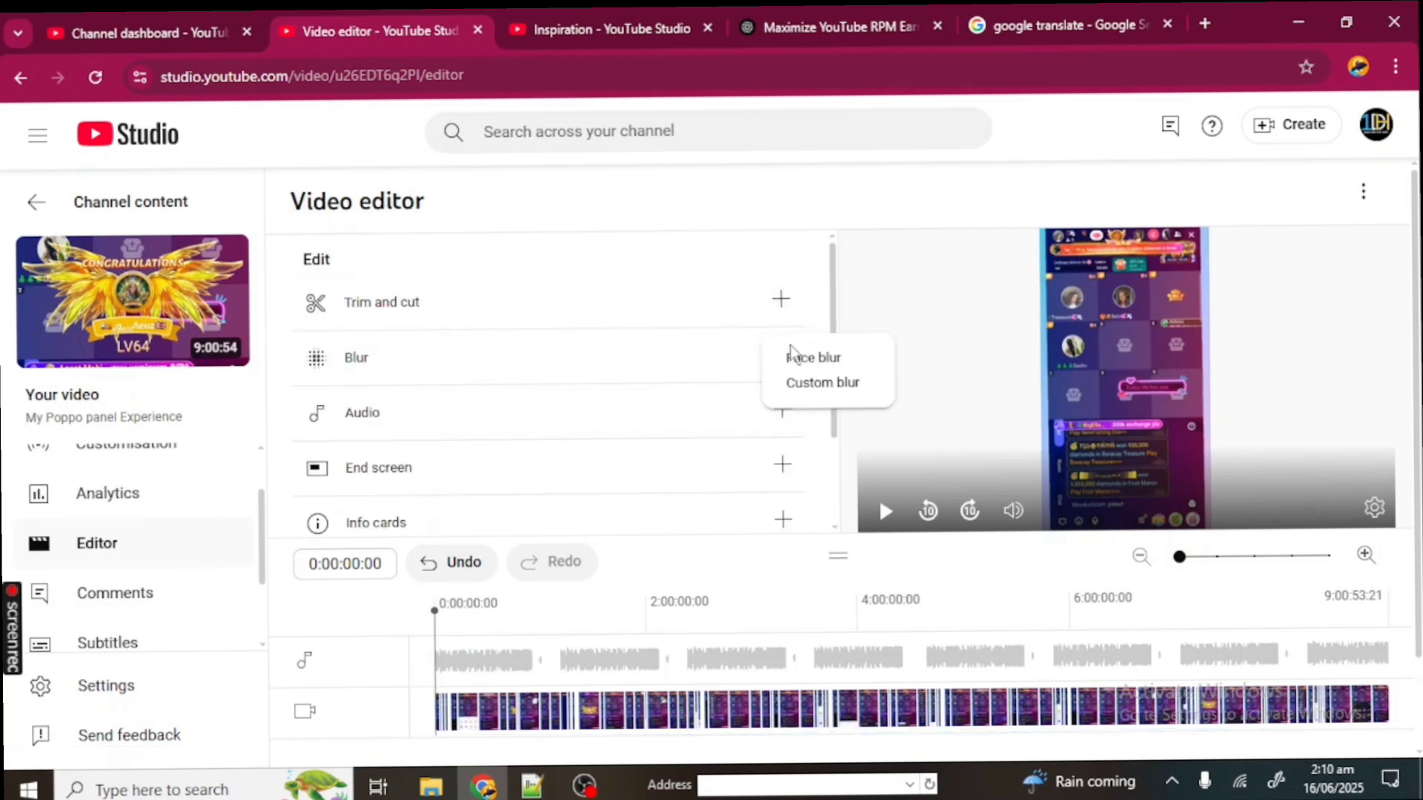
pyautogui.click(827, 358)
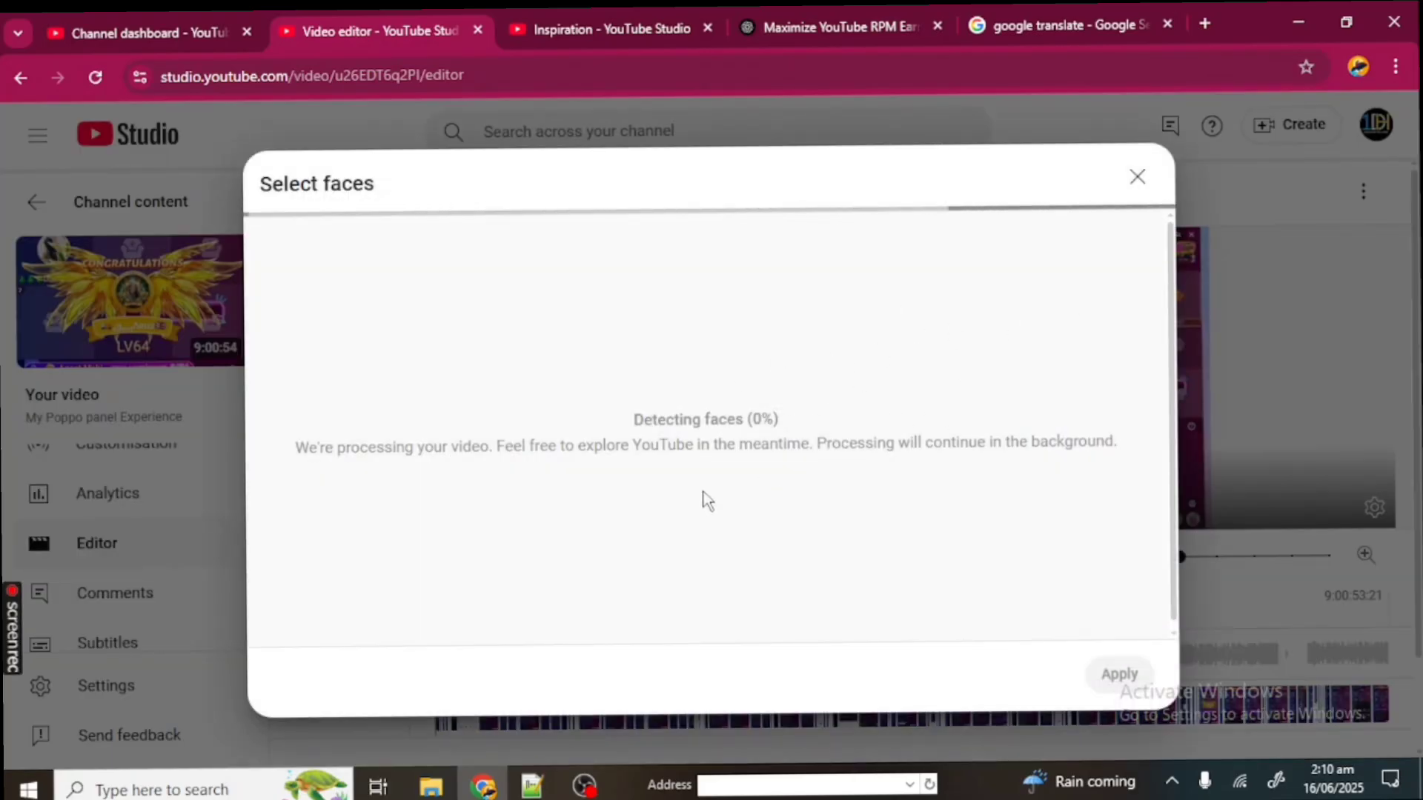
pyautogui.press('Escape')
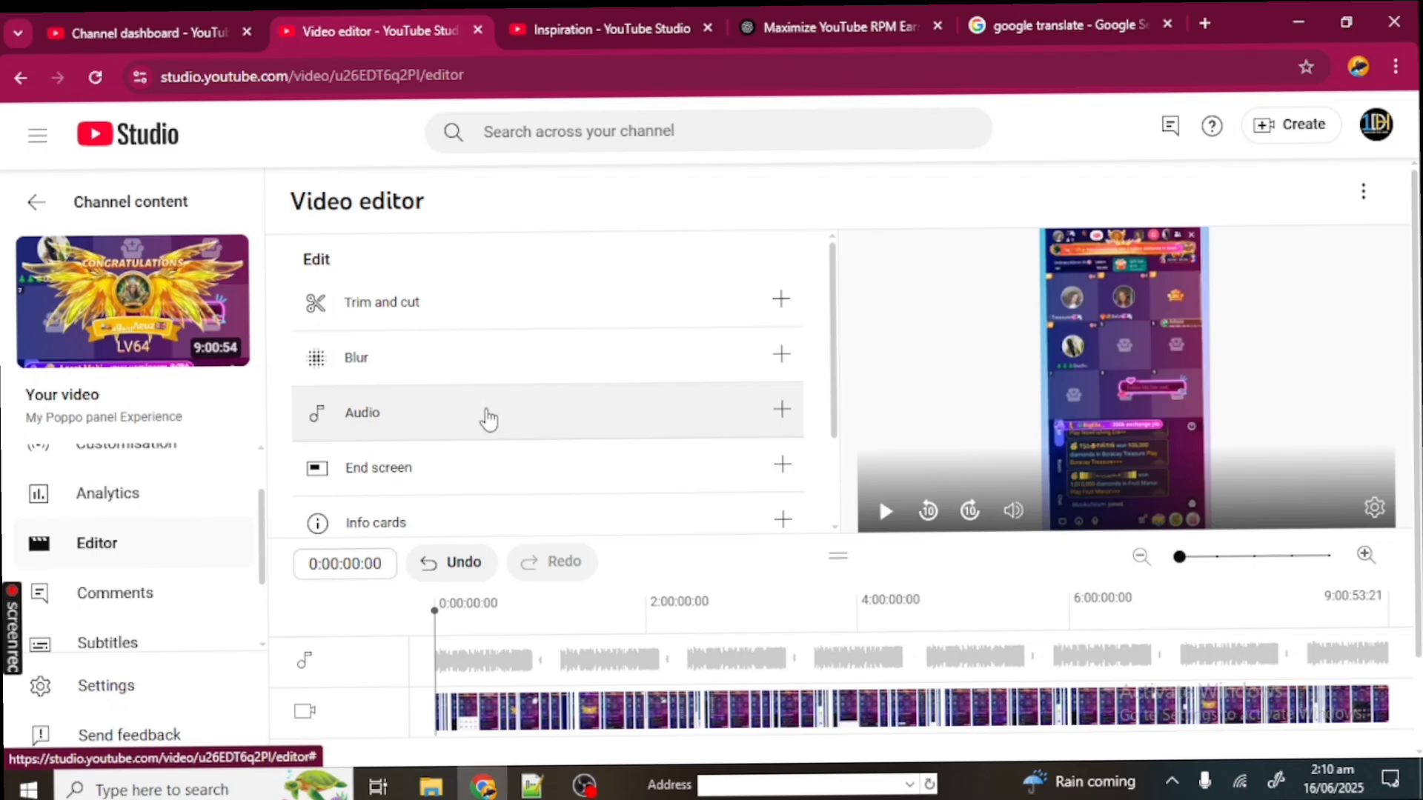
# Examine the audio track library and the remaining editor options, including End screen, Info cards and Video clip.
pyautogui.click(545, 413)
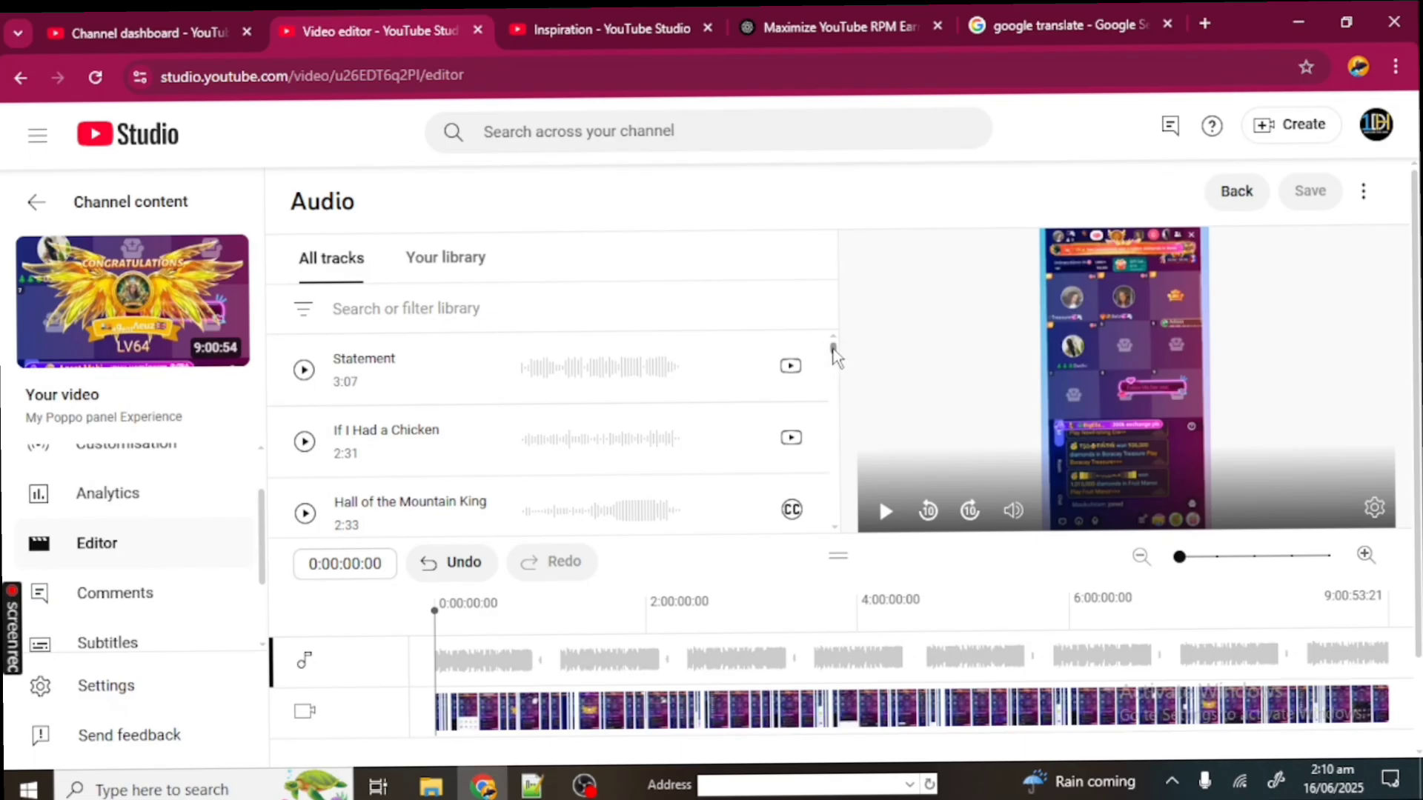
pyautogui.moveTo(833, 349)
pyautogui.mouseDown()
pyautogui.moveTo(833, 376)
pyautogui.moveTo(832, 328)
pyautogui.mouseUp()
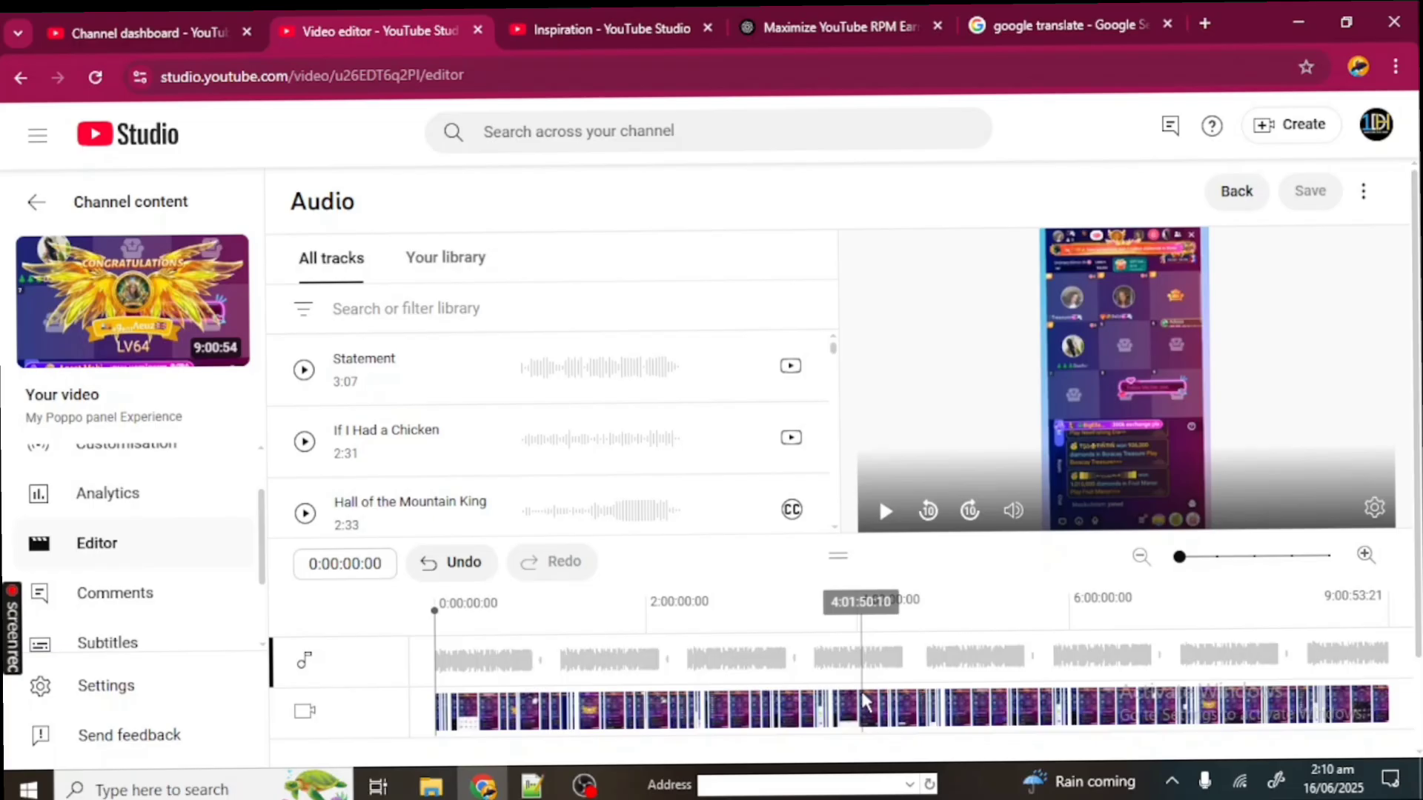
pyautogui.click(1237, 193)
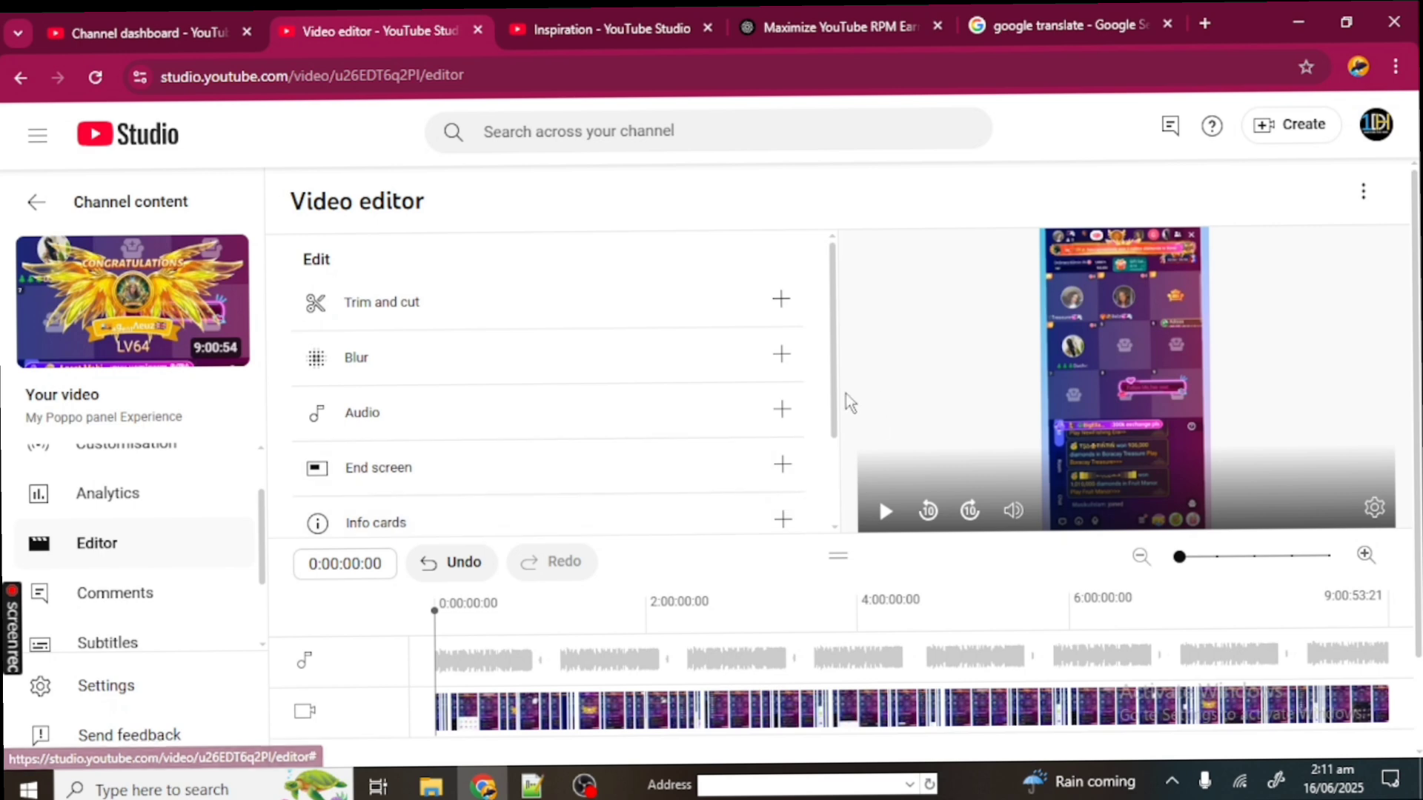
pyautogui.moveTo(835, 401); pyautogui.dragTo(847, 492)
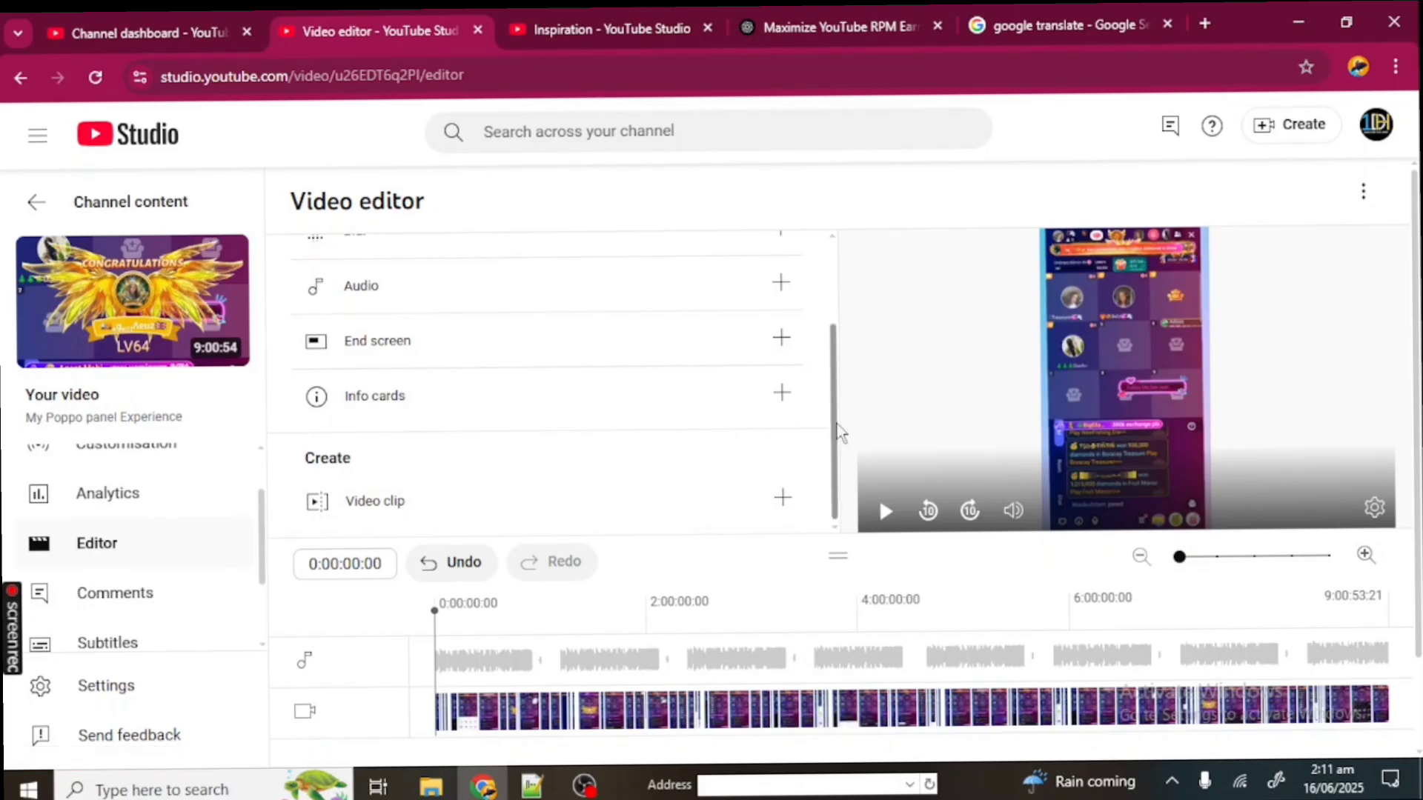
pyautogui.moveTo(840, 430); pyautogui.dragTo(837, 337)
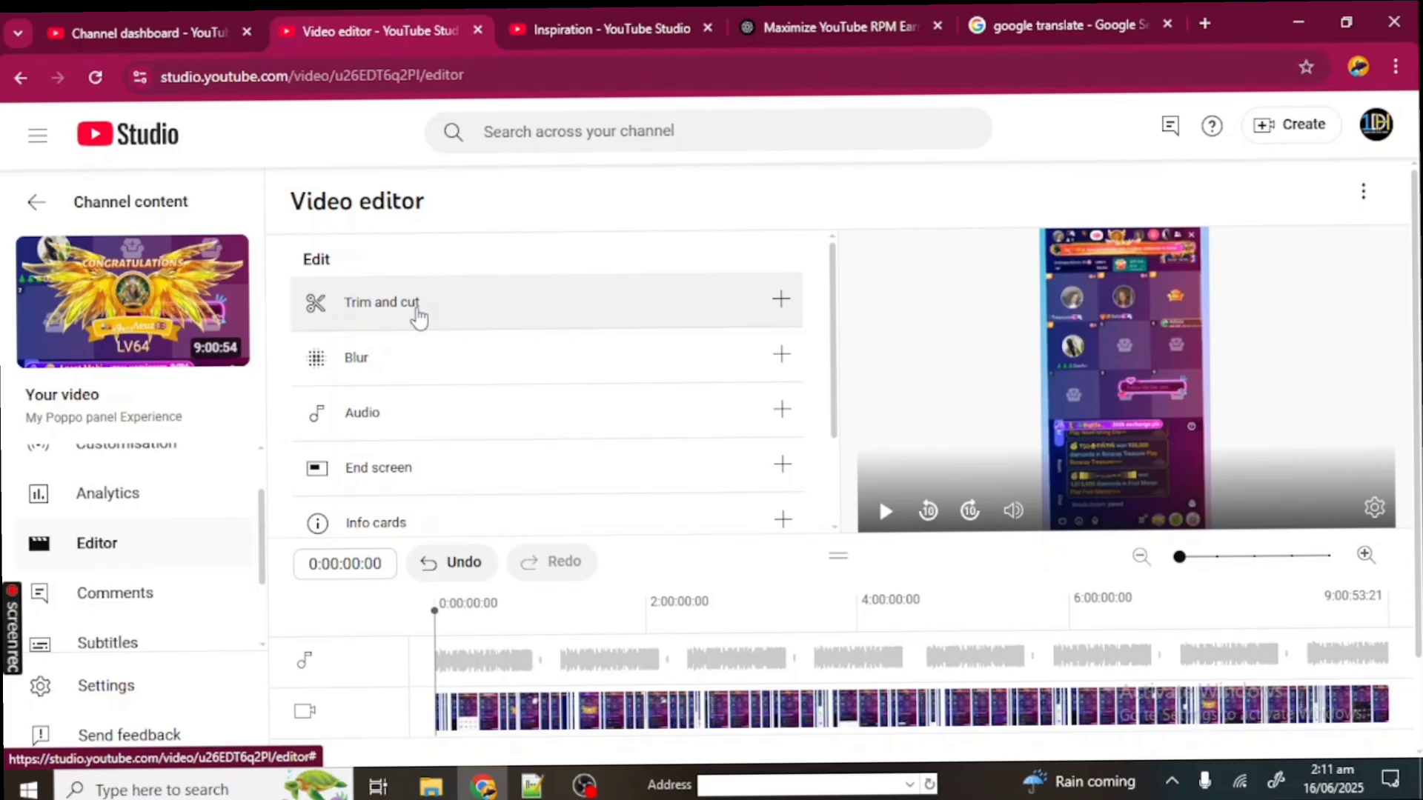
# Open Trim and cut and try out the start and end trim handles, leaving them at the stream's full length.
pyautogui.click(455, 305)
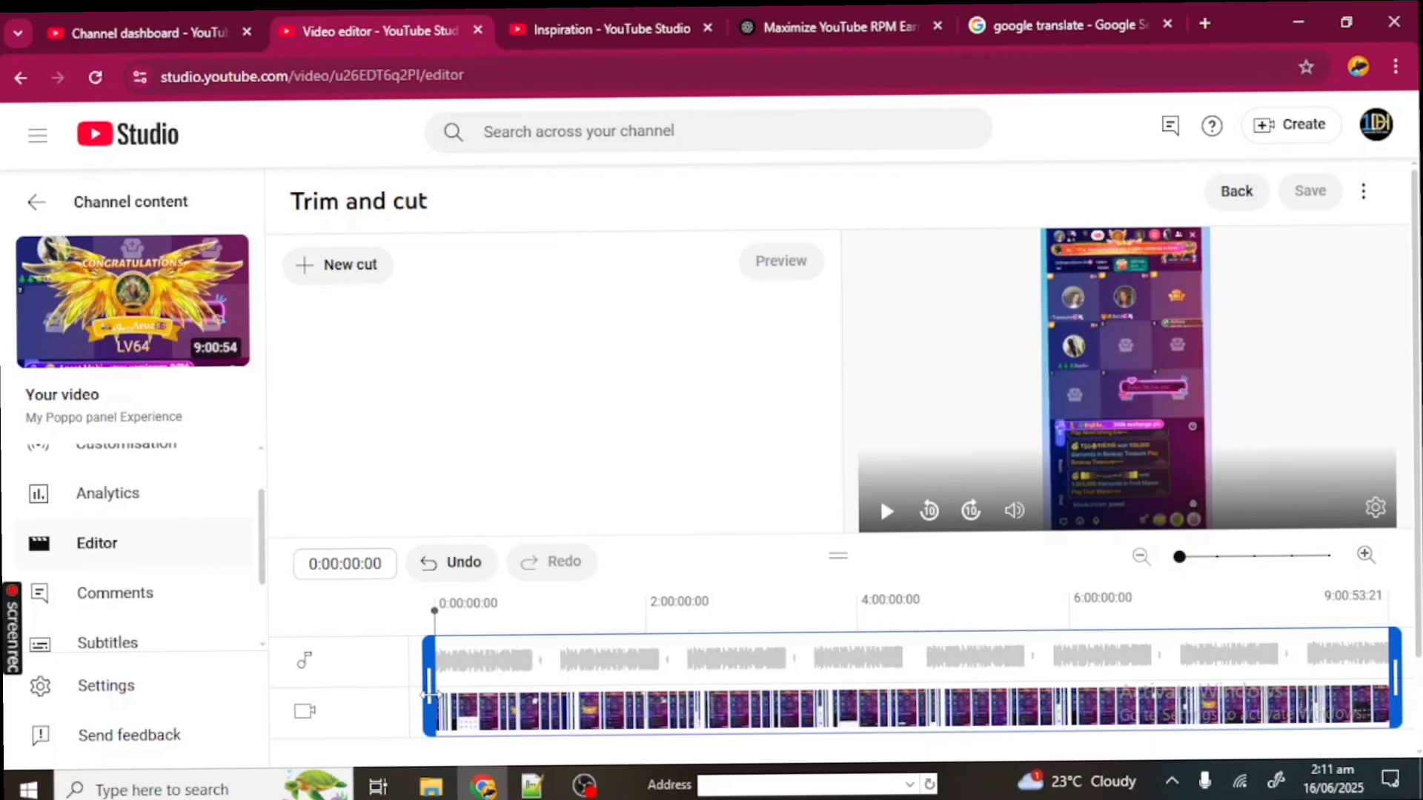
pyautogui.moveTo(430, 697); pyautogui.dragTo(380, 739)
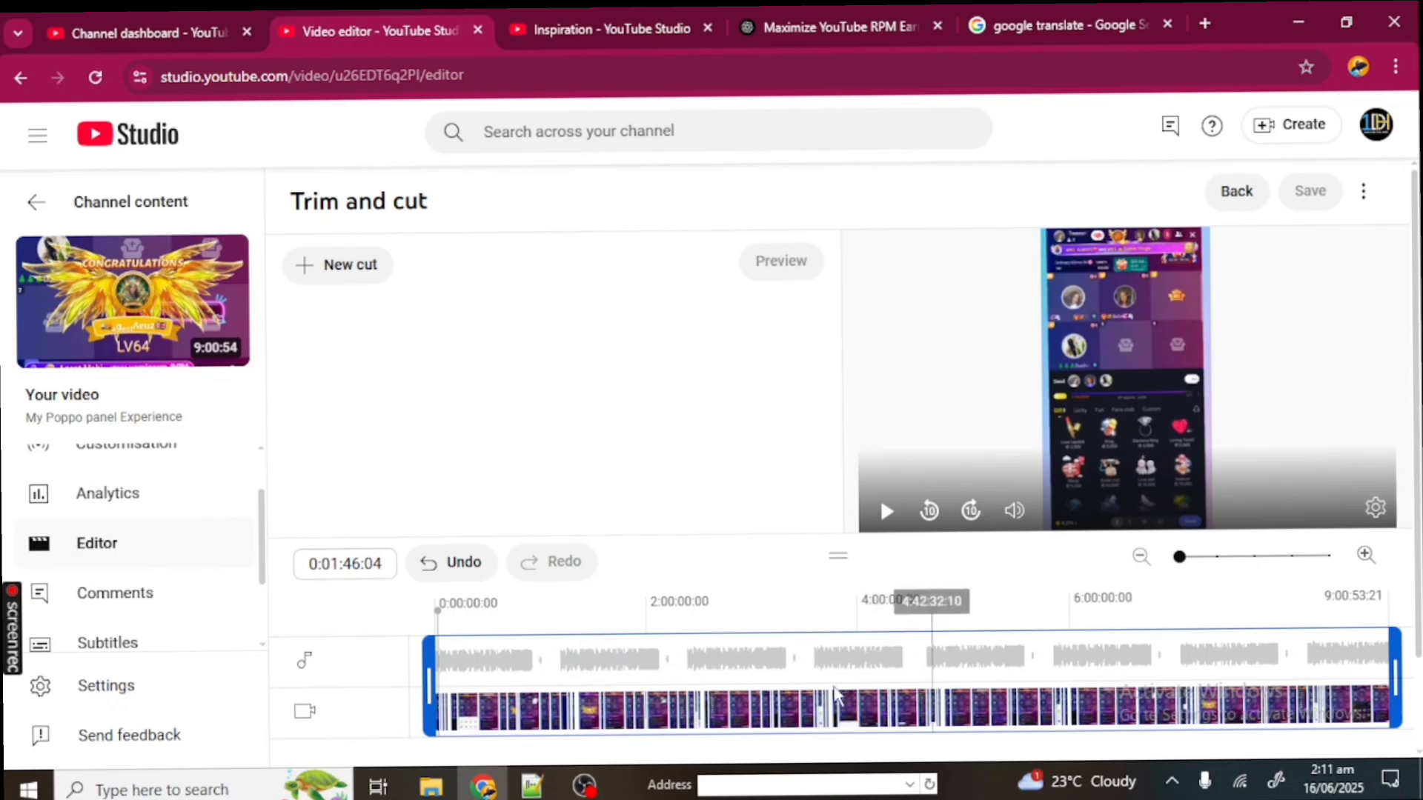
pyautogui.moveTo(483, 784)
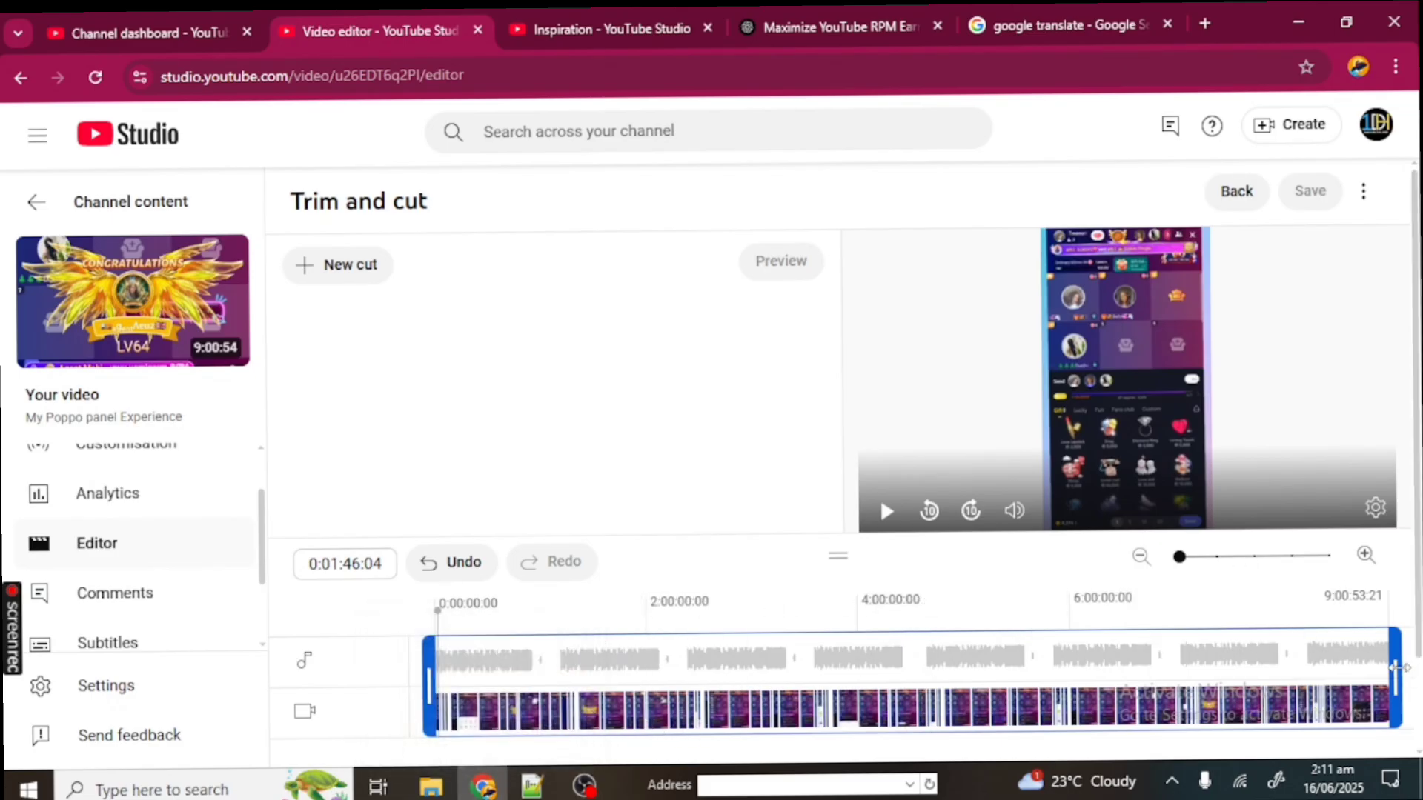
pyautogui.moveTo(1395, 667); pyautogui.dragTo(1393, 739)
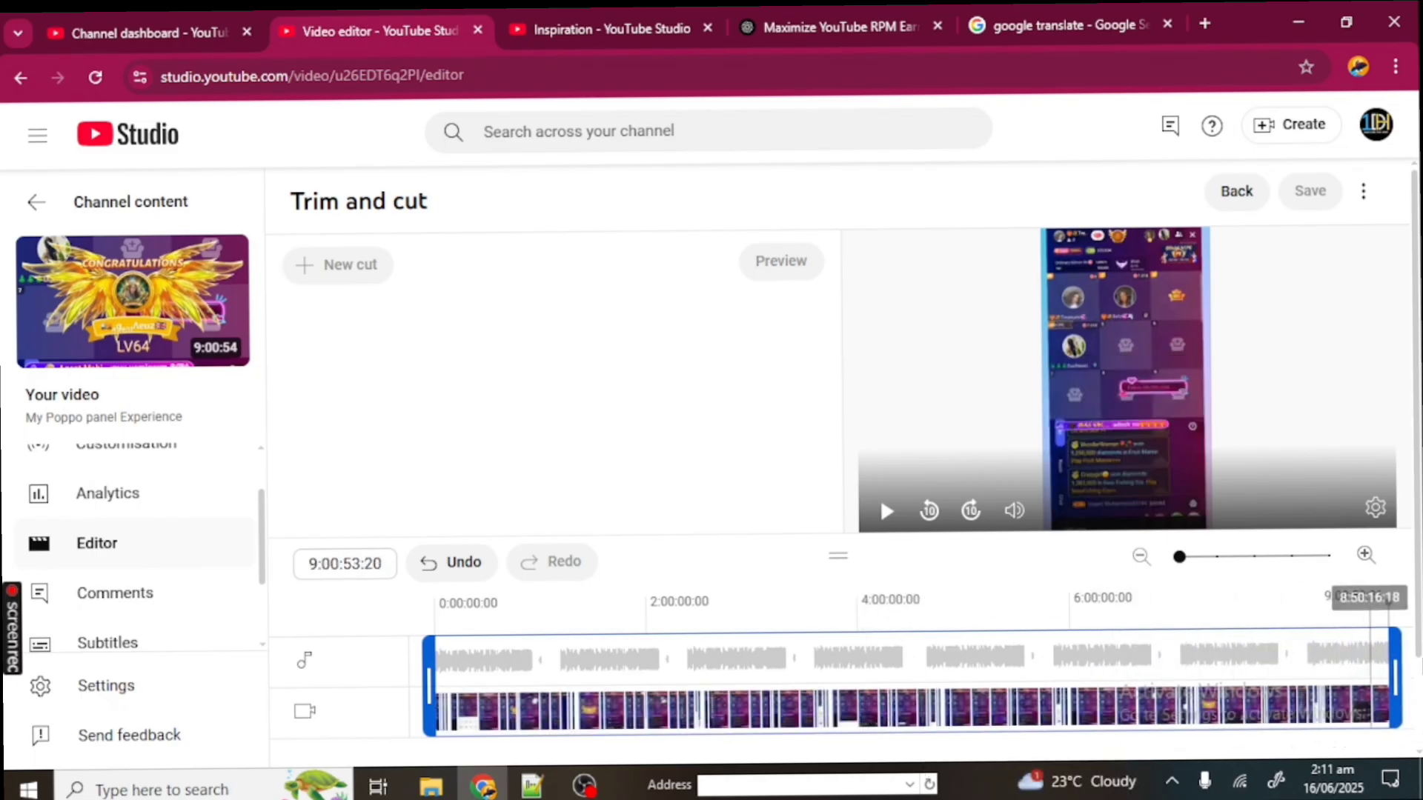
pyautogui.click(1392, 671)
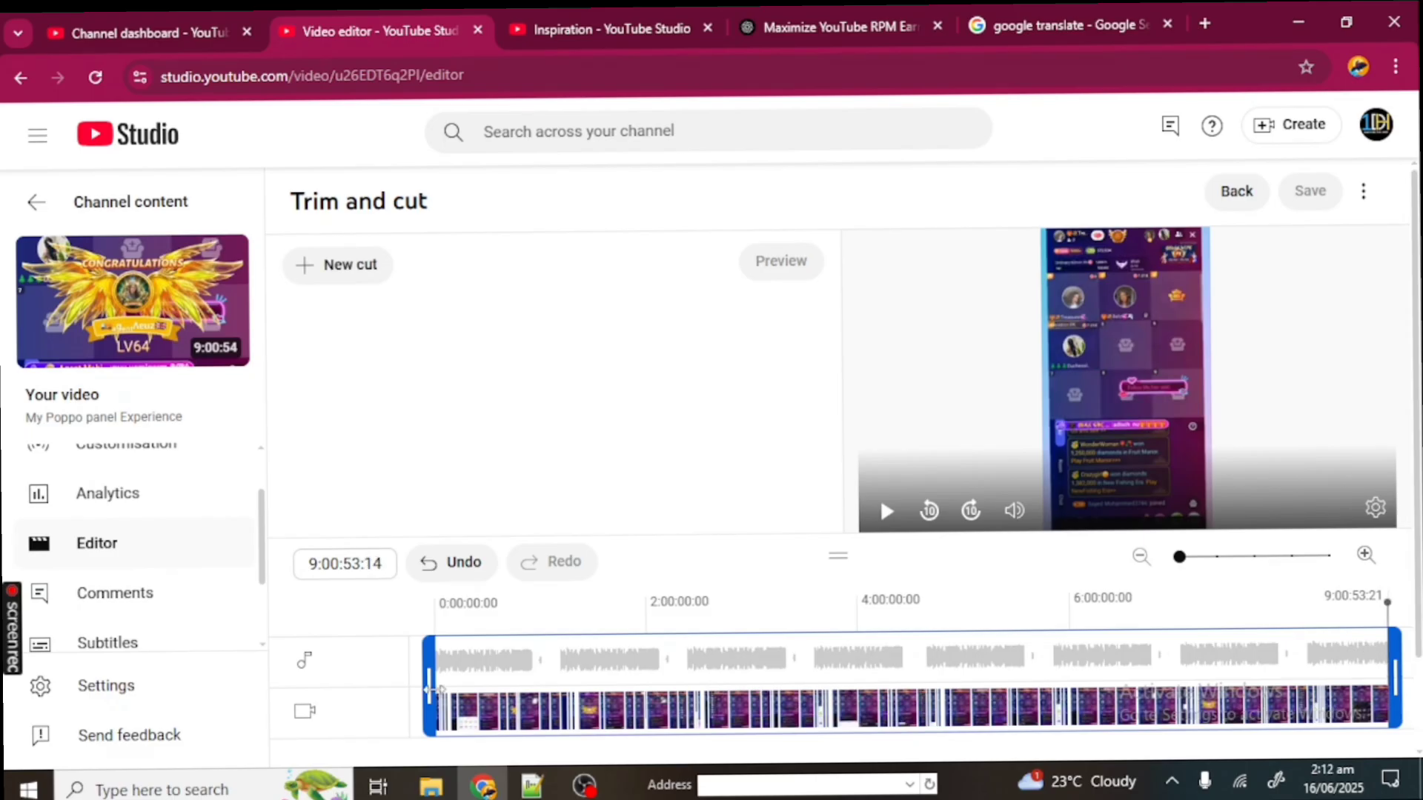
pyautogui.moveTo(432, 689)
pyautogui.mouseDown()
pyautogui.moveTo(642, 698)
pyautogui.moveTo(428, 698)
pyautogui.mouseUp()
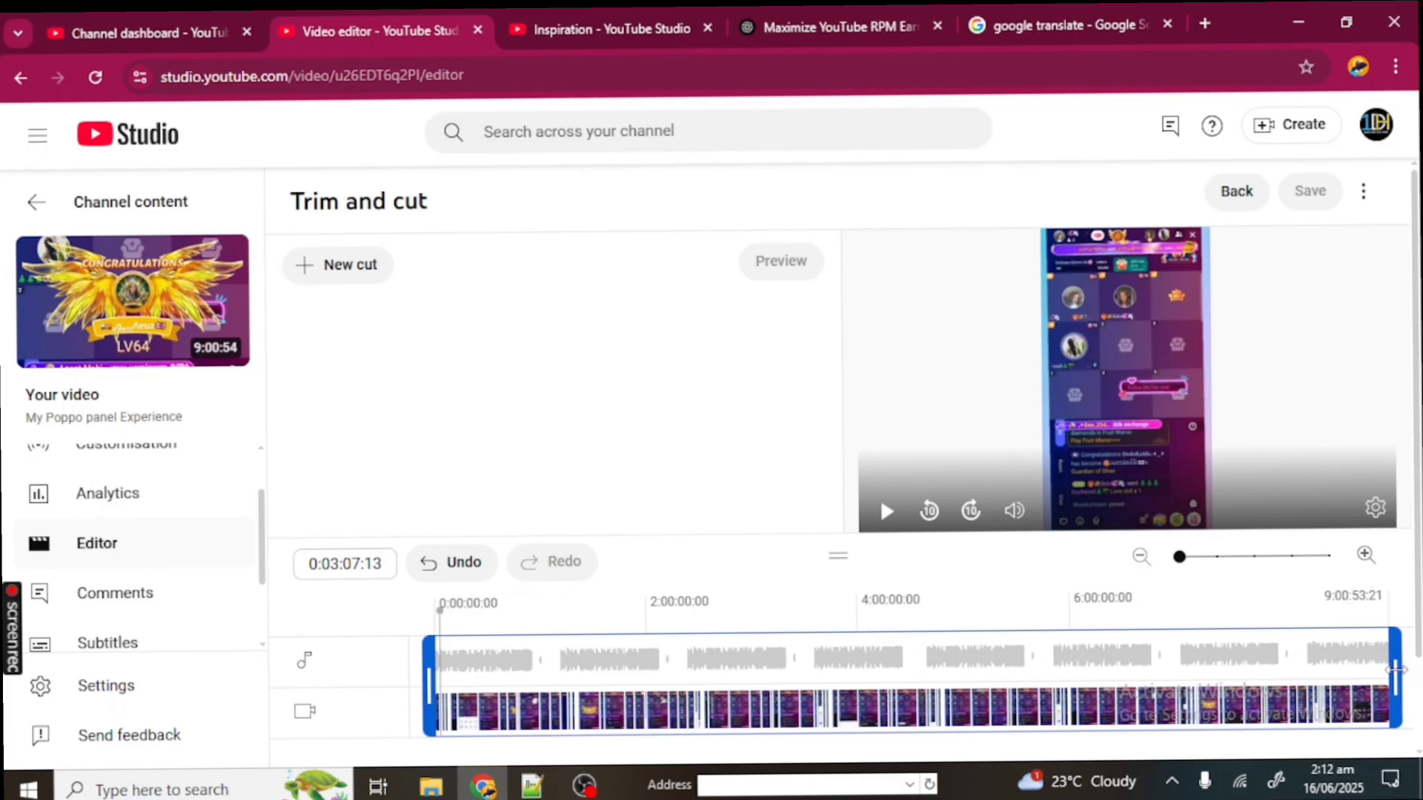
pyautogui.moveTo(1395, 669); pyautogui.dragTo(1422, 695)
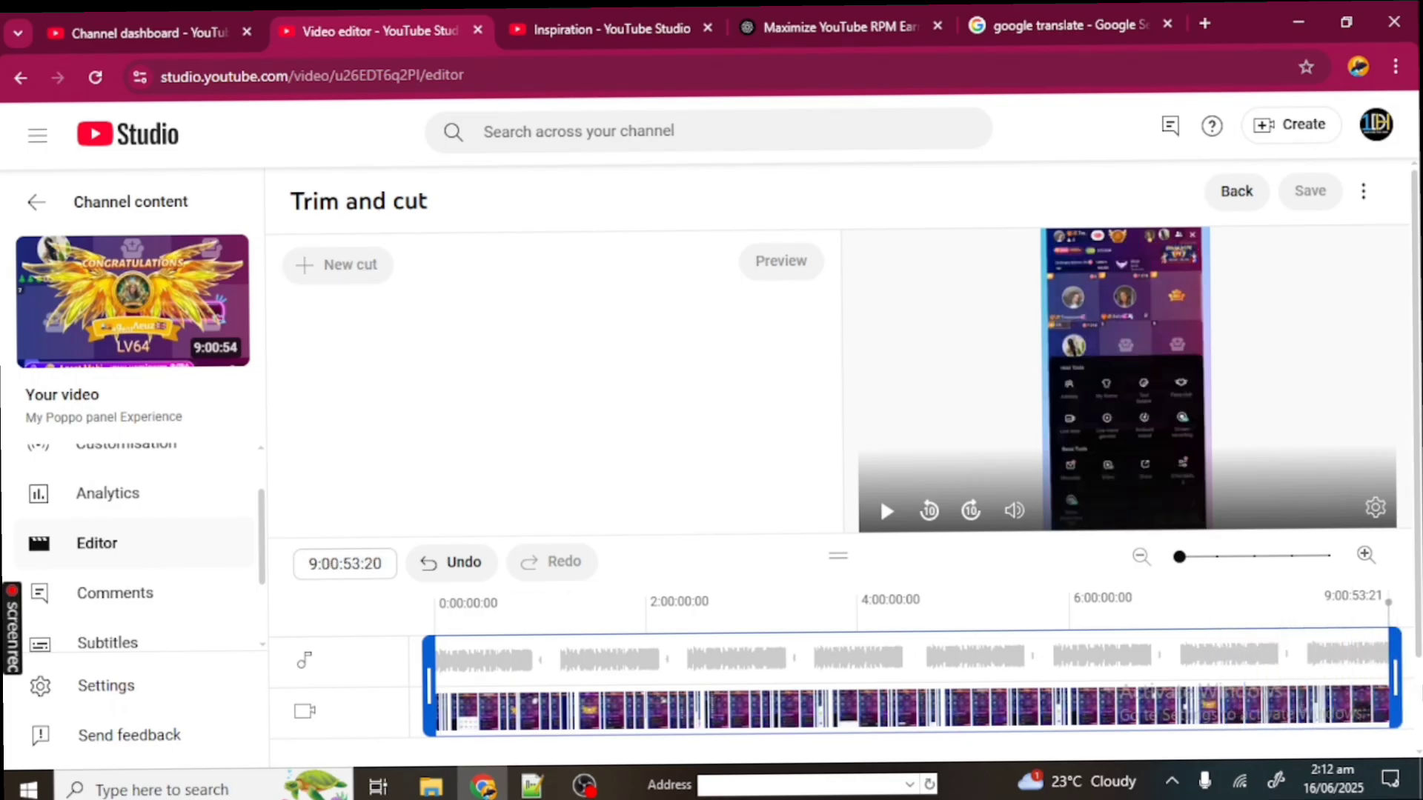
# Play the preview from about 3:18:00 on the timeline and mute its sound.
pyautogui.click(888, 514)
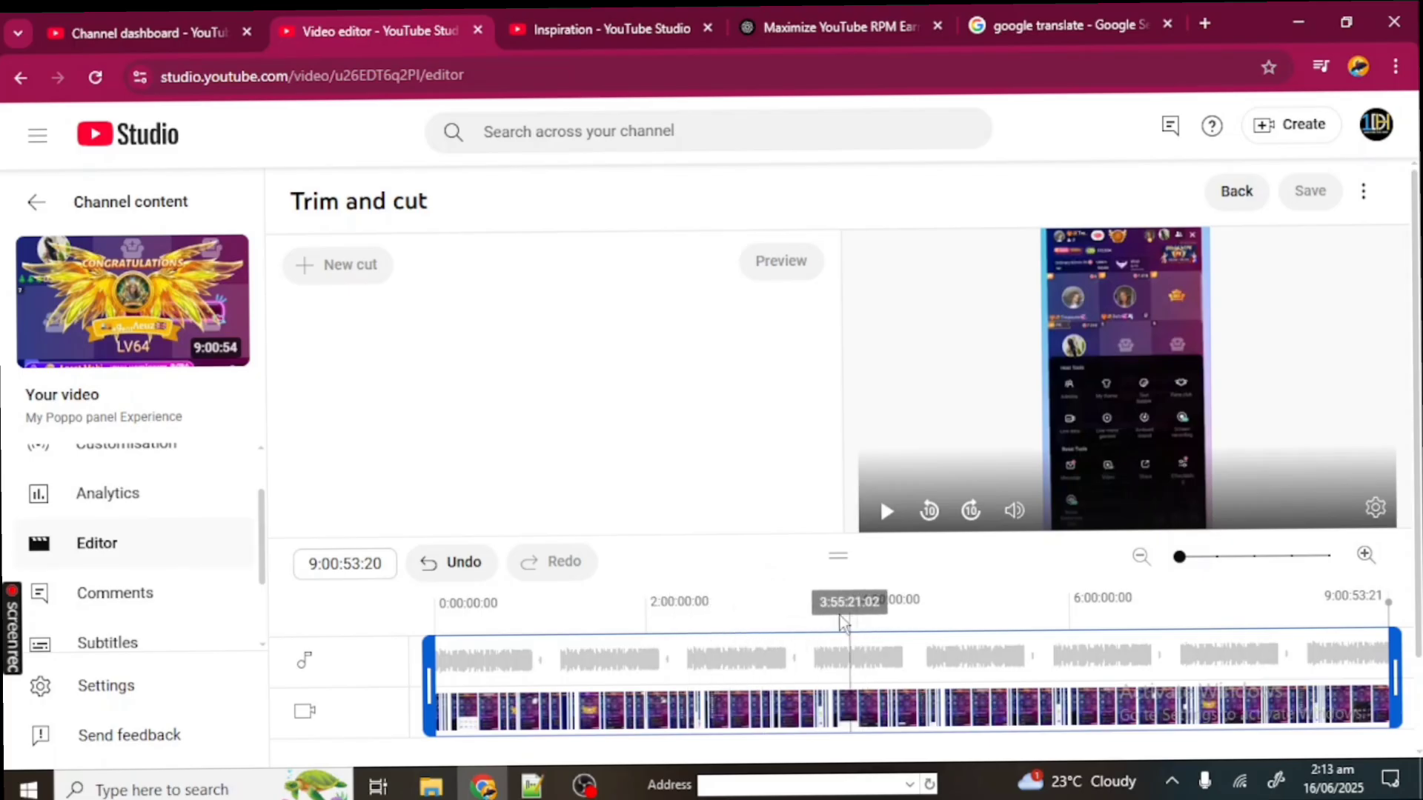
pyautogui.click(786, 623)
pyautogui.press('space')
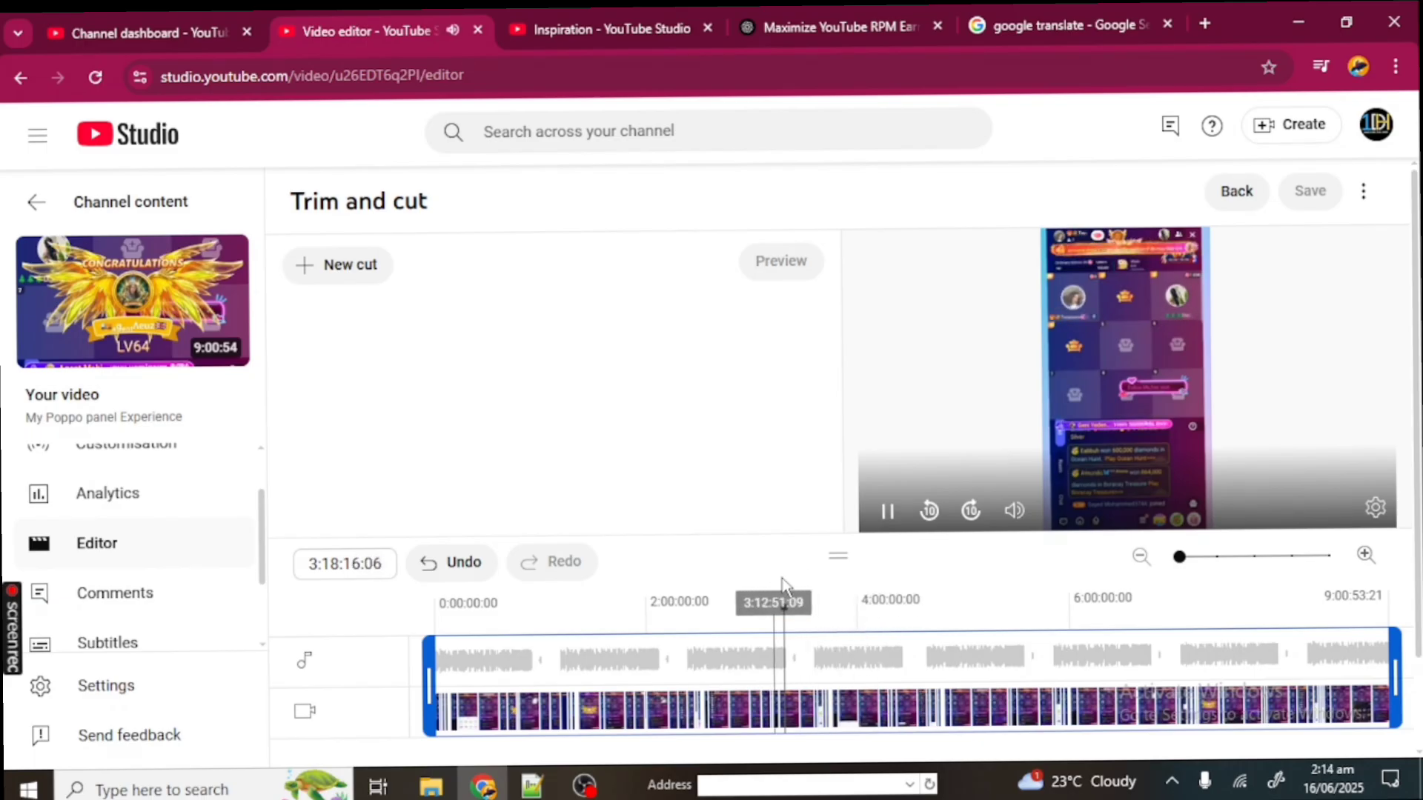
pyautogui.click(1014, 509)
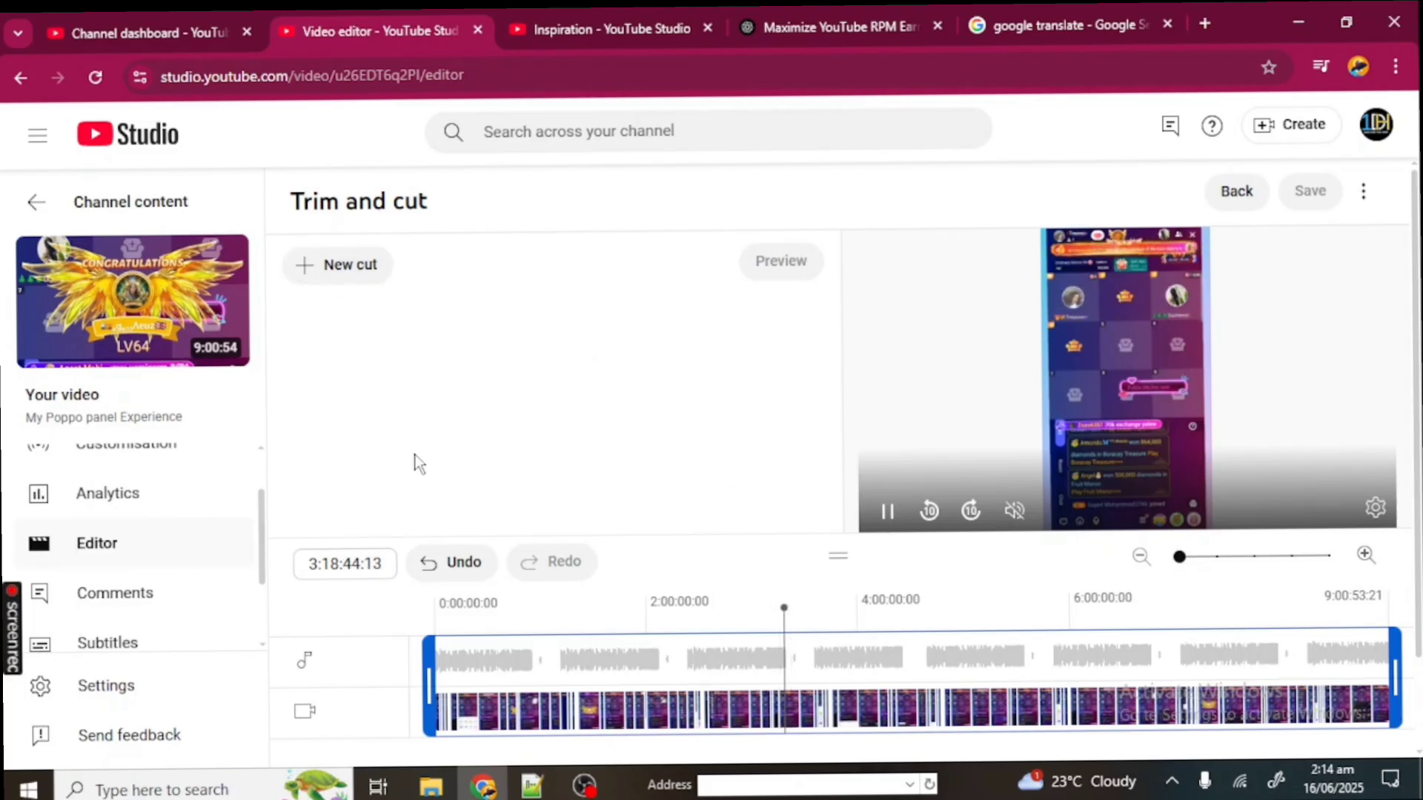
# Add a cut to the stream from 3:54:10:14 to 4:33:51:09 and accept it.
pyautogui.click(350, 267)
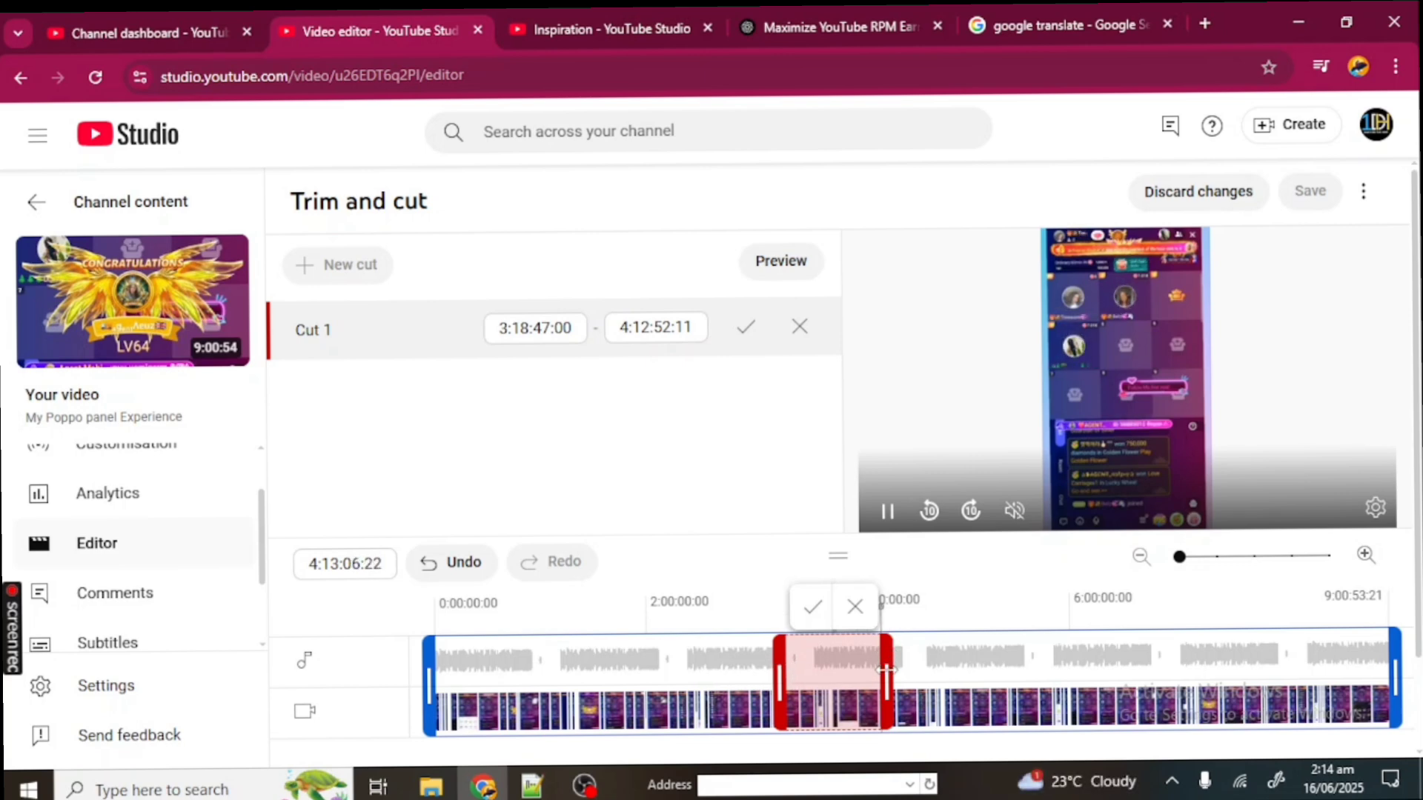
pyautogui.moveTo(886, 671)
pyautogui.mouseDown()
pyautogui.moveTo(1056, 686)
pyautogui.moveTo(887, 686)
pyautogui.mouseUp()
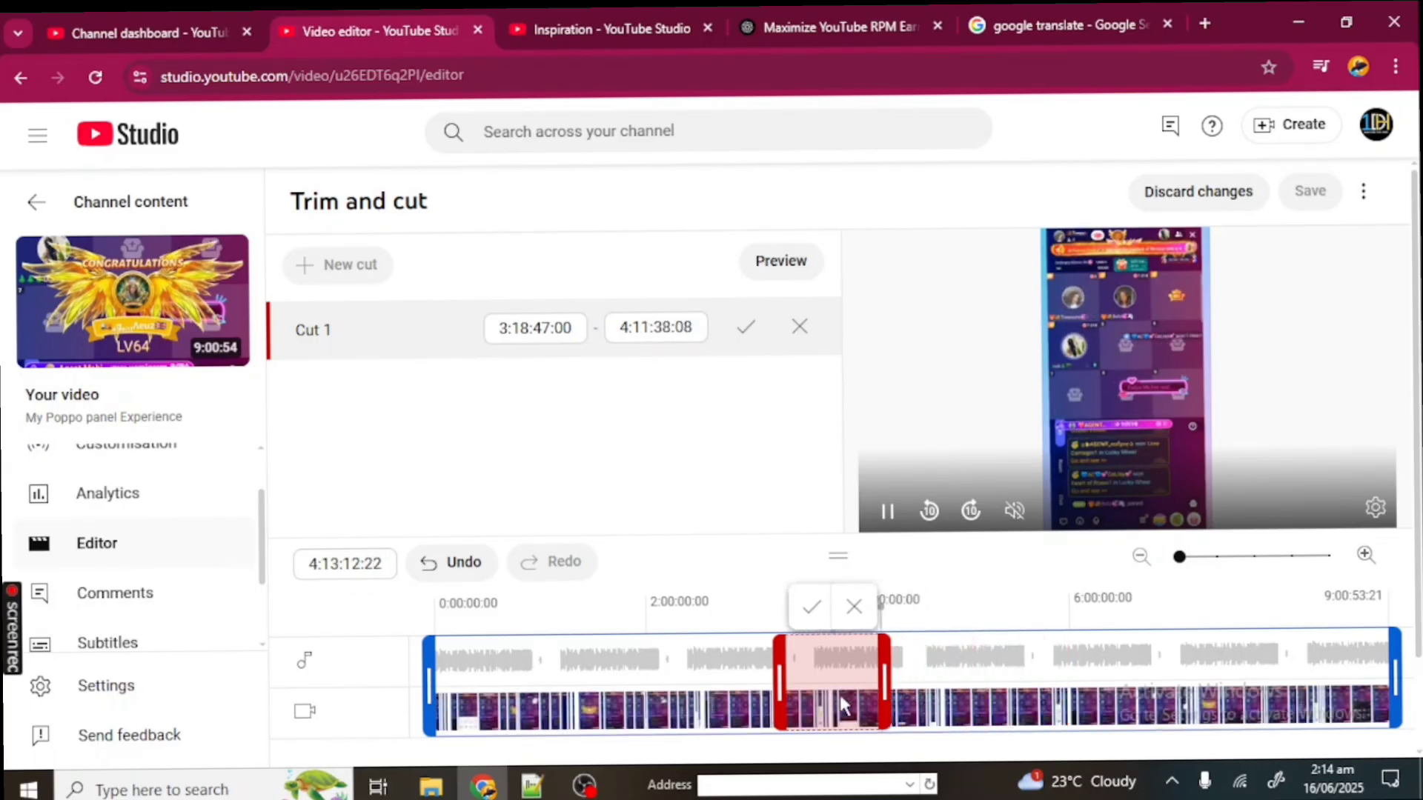
pyautogui.moveTo(776, 676); pyautogui.dragTo(838, 673)
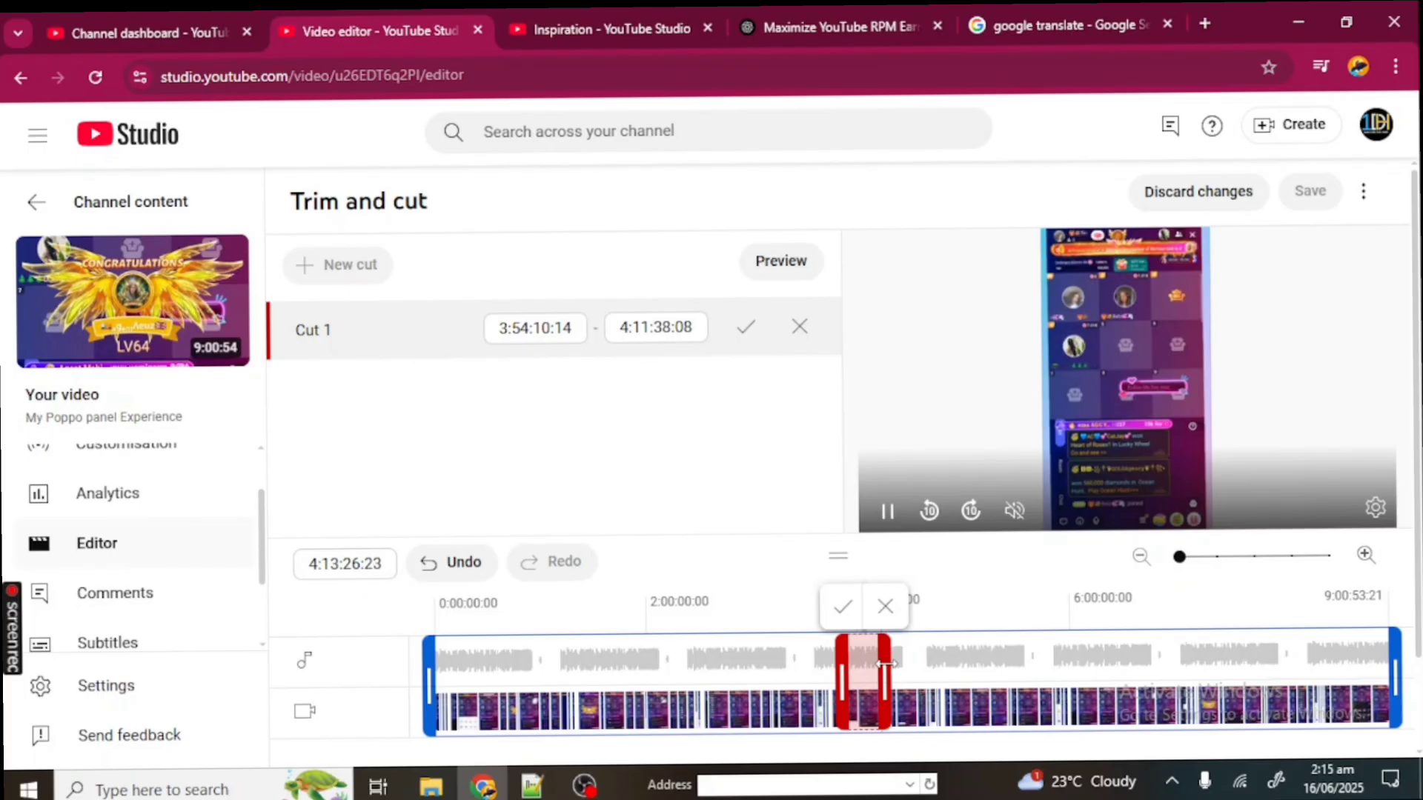
pyautogui.moveTo(886, 663); pyautogui.dragTo(924, 663)
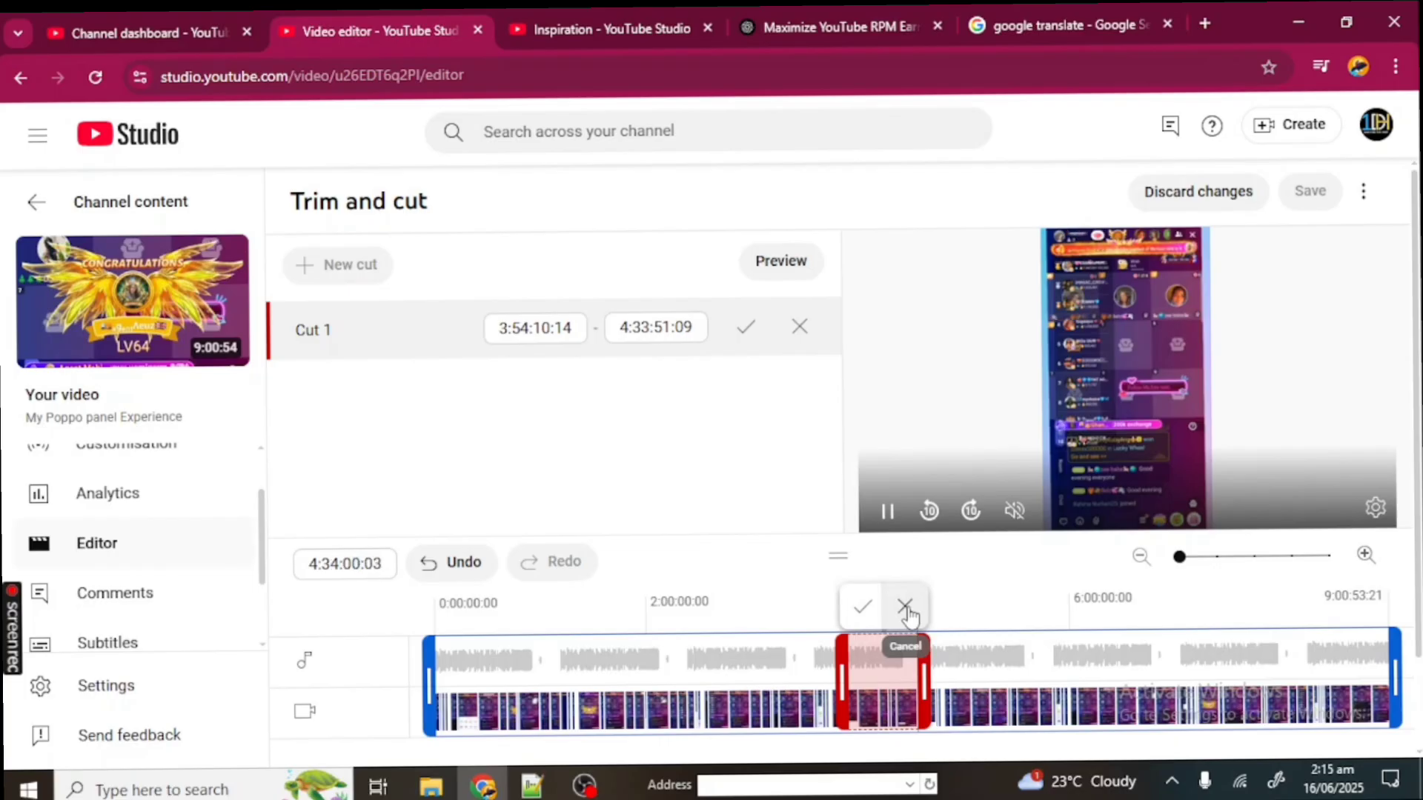
pyautogui.click(862, 609)
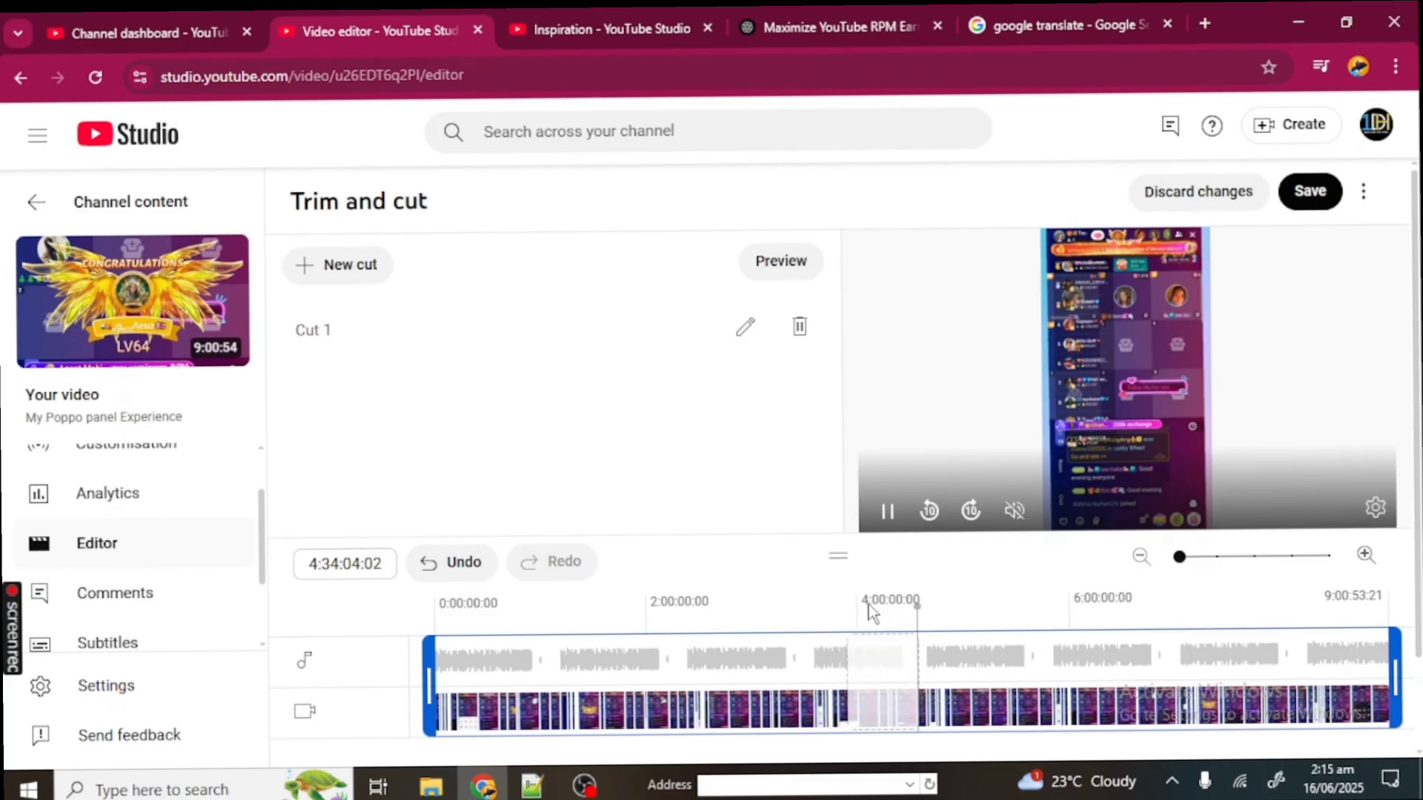
pyautogui.moveTo(870, 700)
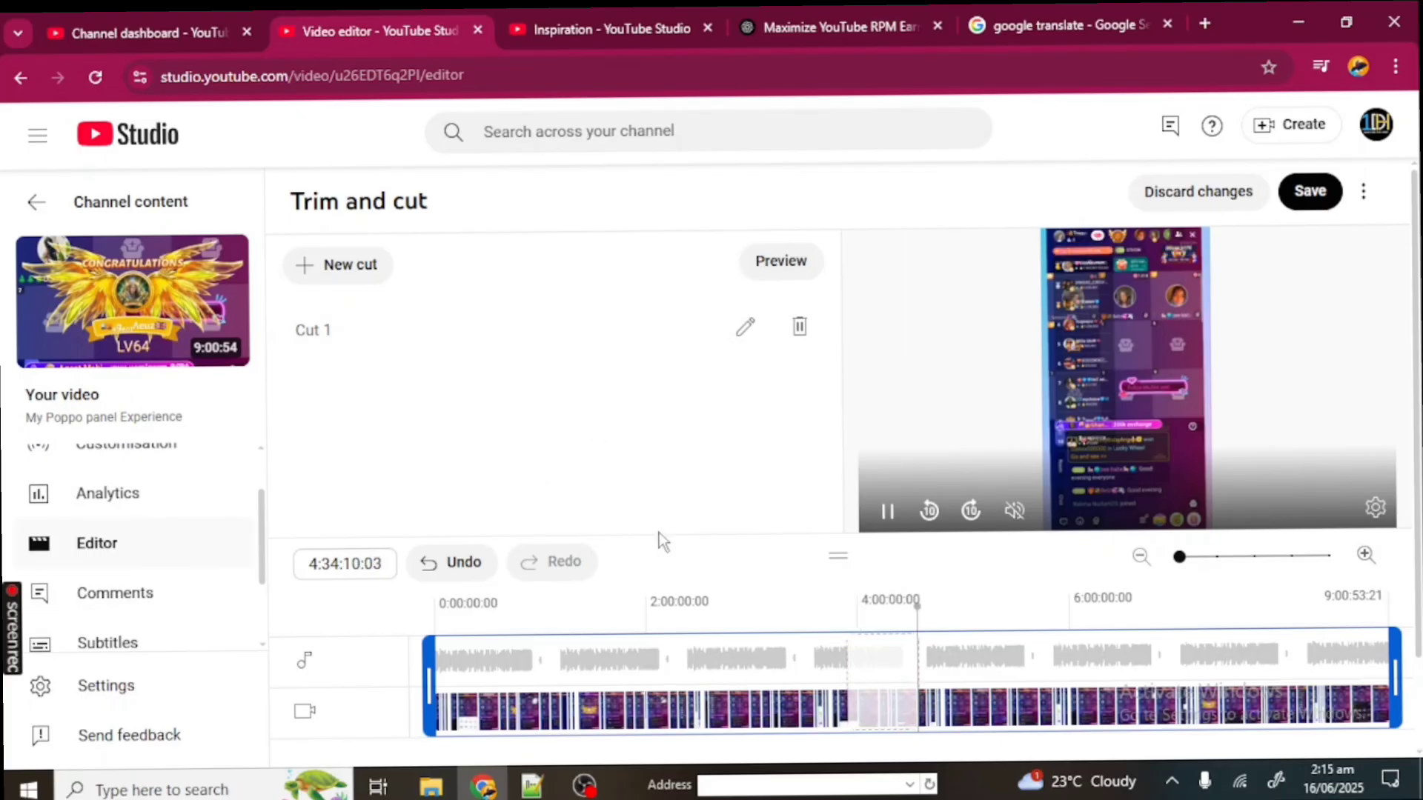
pyautogui.moveTo(890, 644)
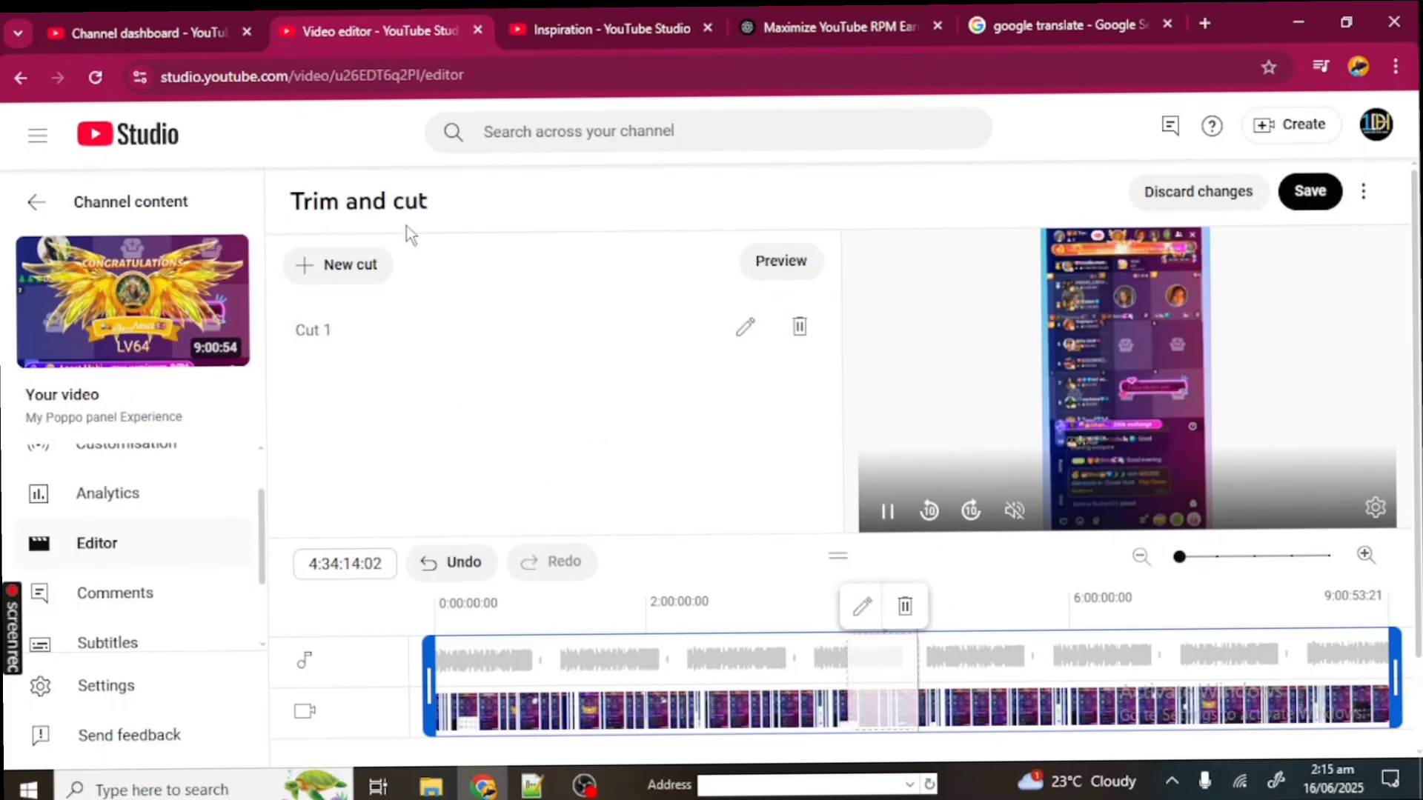
pyautogui.click(366, 274)
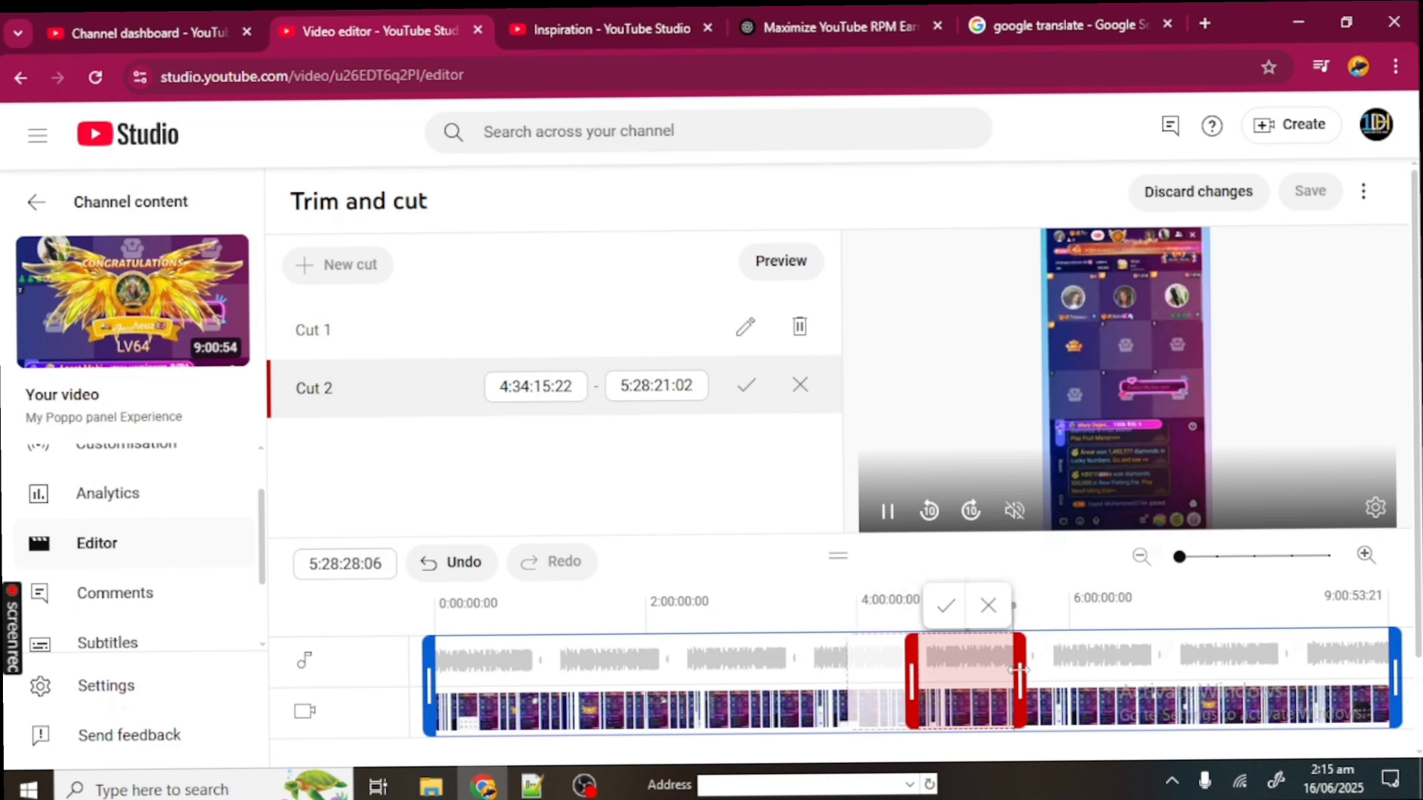
pyautogui.moveTo(1020, 670); pyautogui.dragTo(1161, 667)
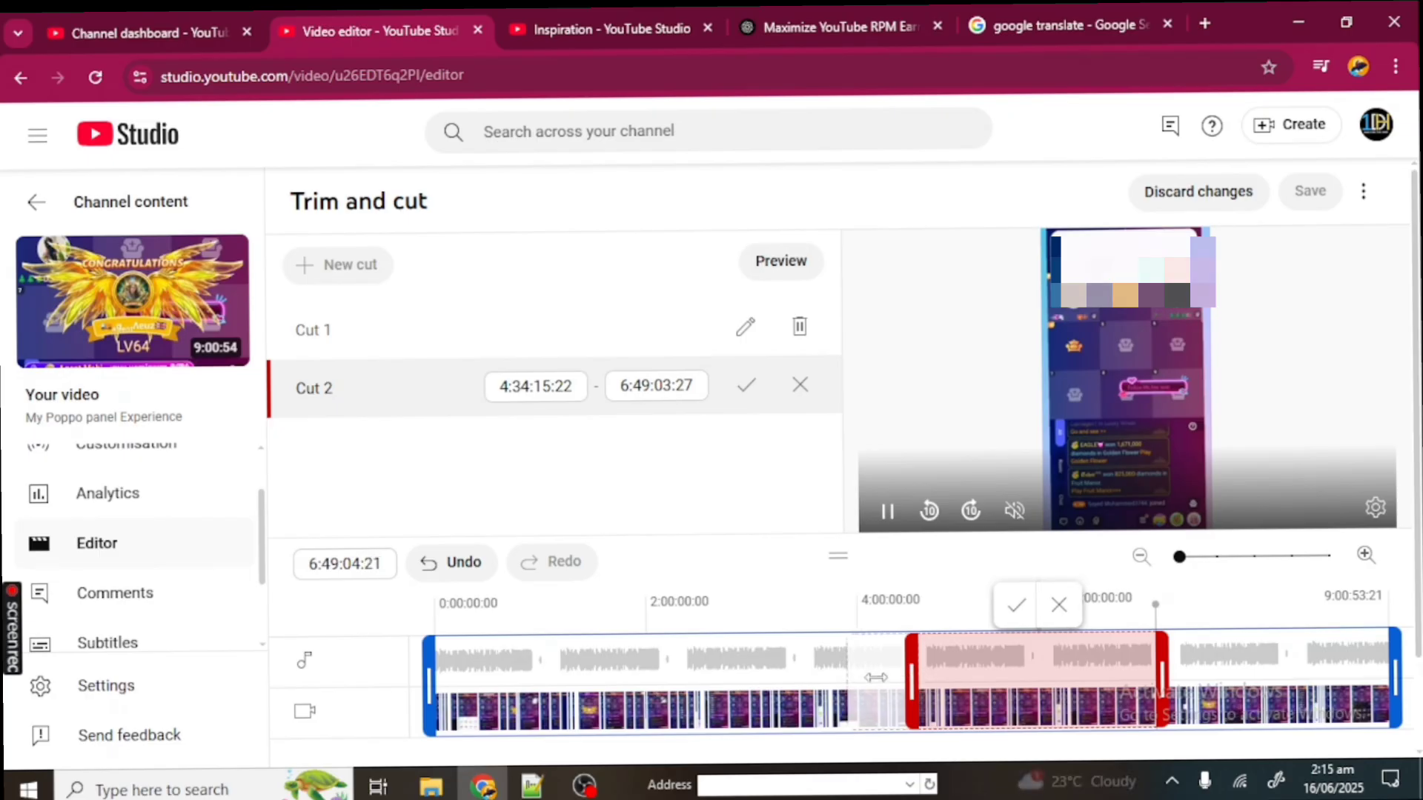
pyautogui.moveTo(913, 676)
pyautogui.mouseDown()
pyautogui.moveTo(1074, 671)
pyautogui.moveTo(916, 680)
pyautogui.mouseUp()
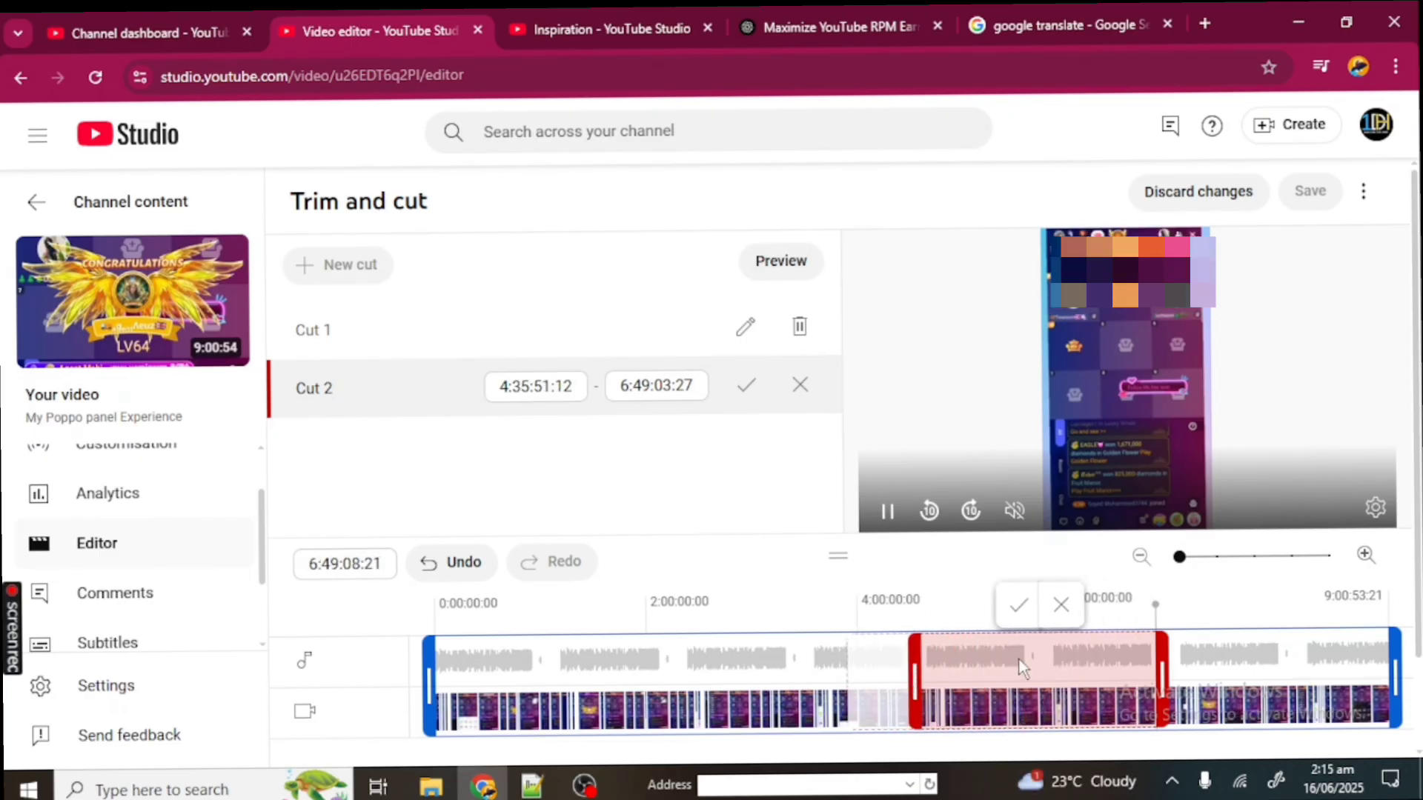
pyautogui.click(1058, 607)
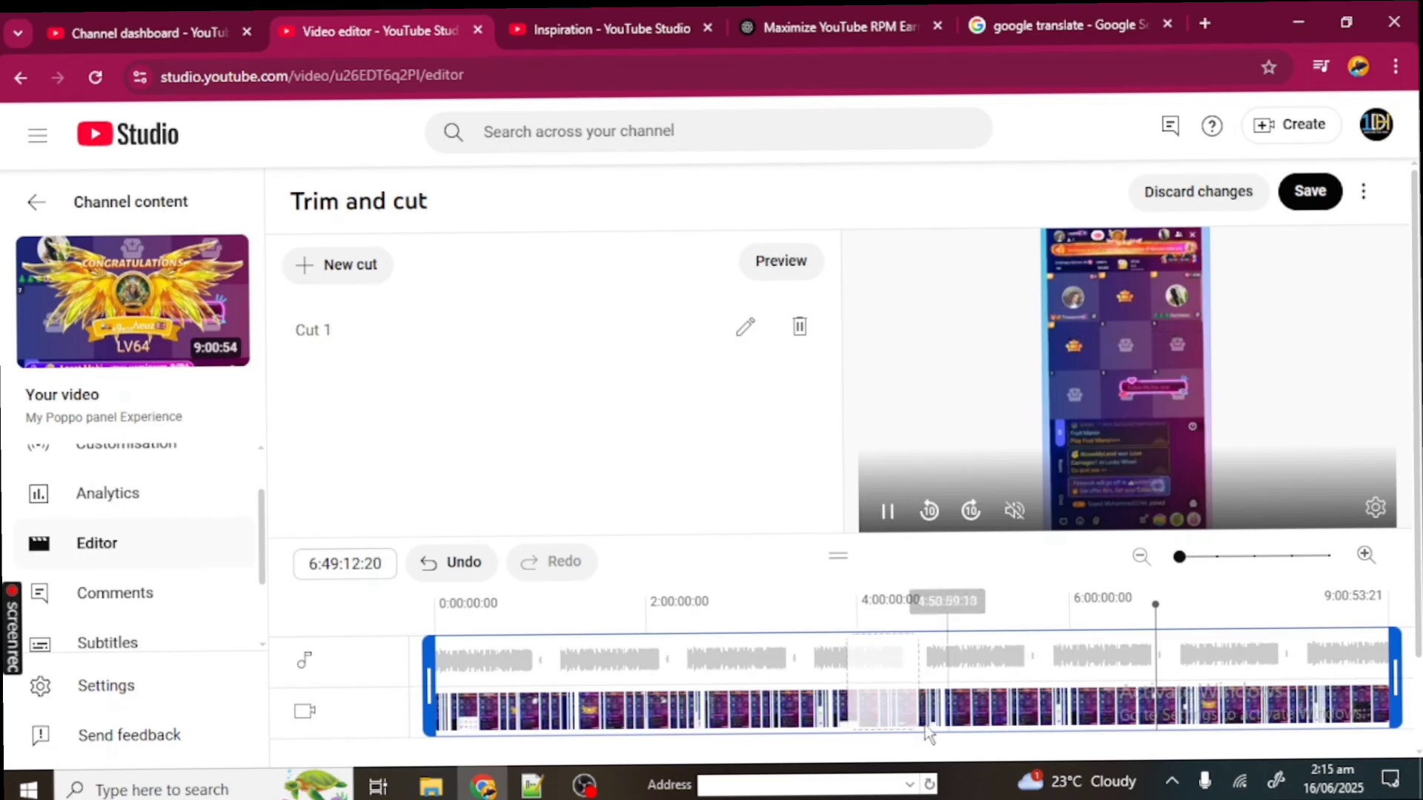
# Save the stream with its single cut and confirm the changes so that processing starts.
pyautogui.moveTo(890, 678)
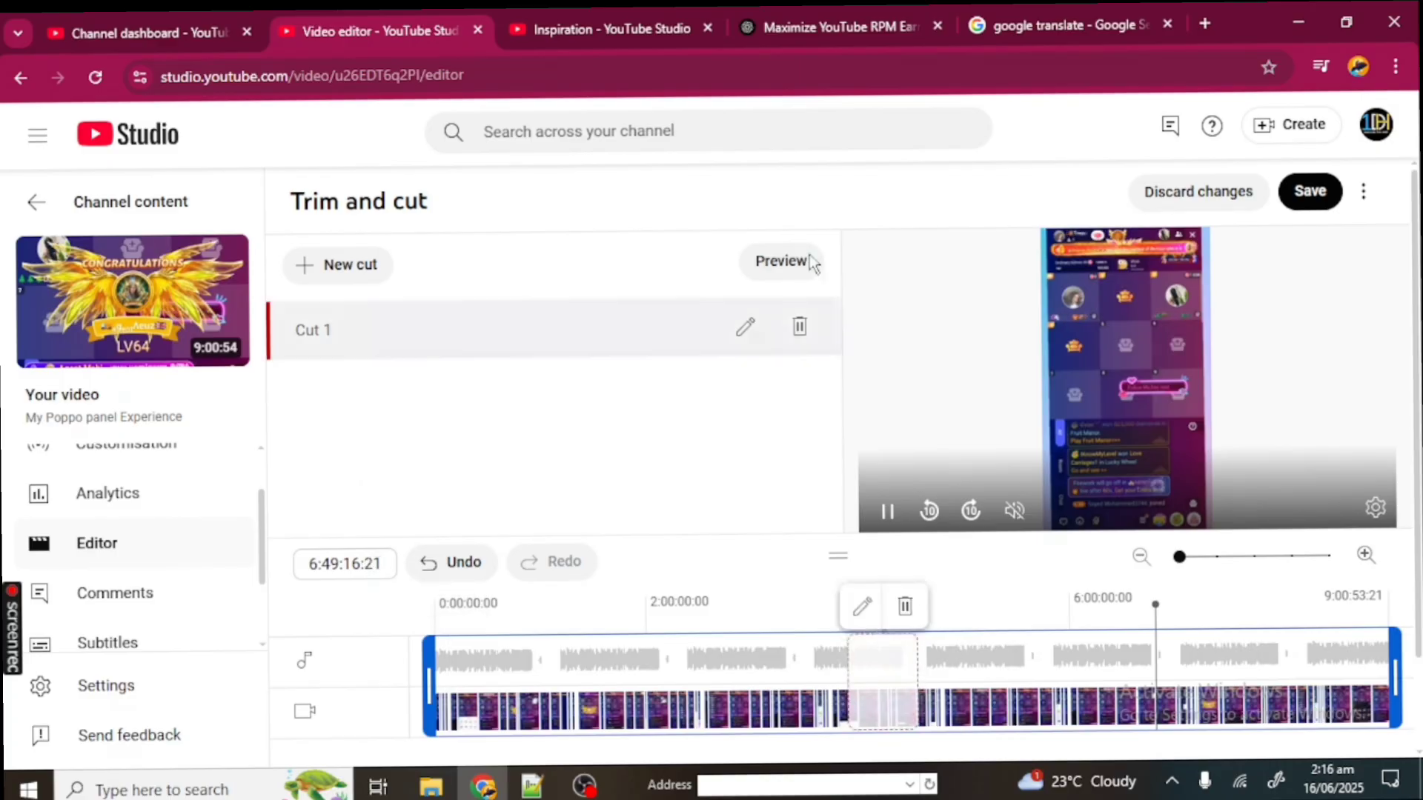
pyautogui.click(1309, 193)
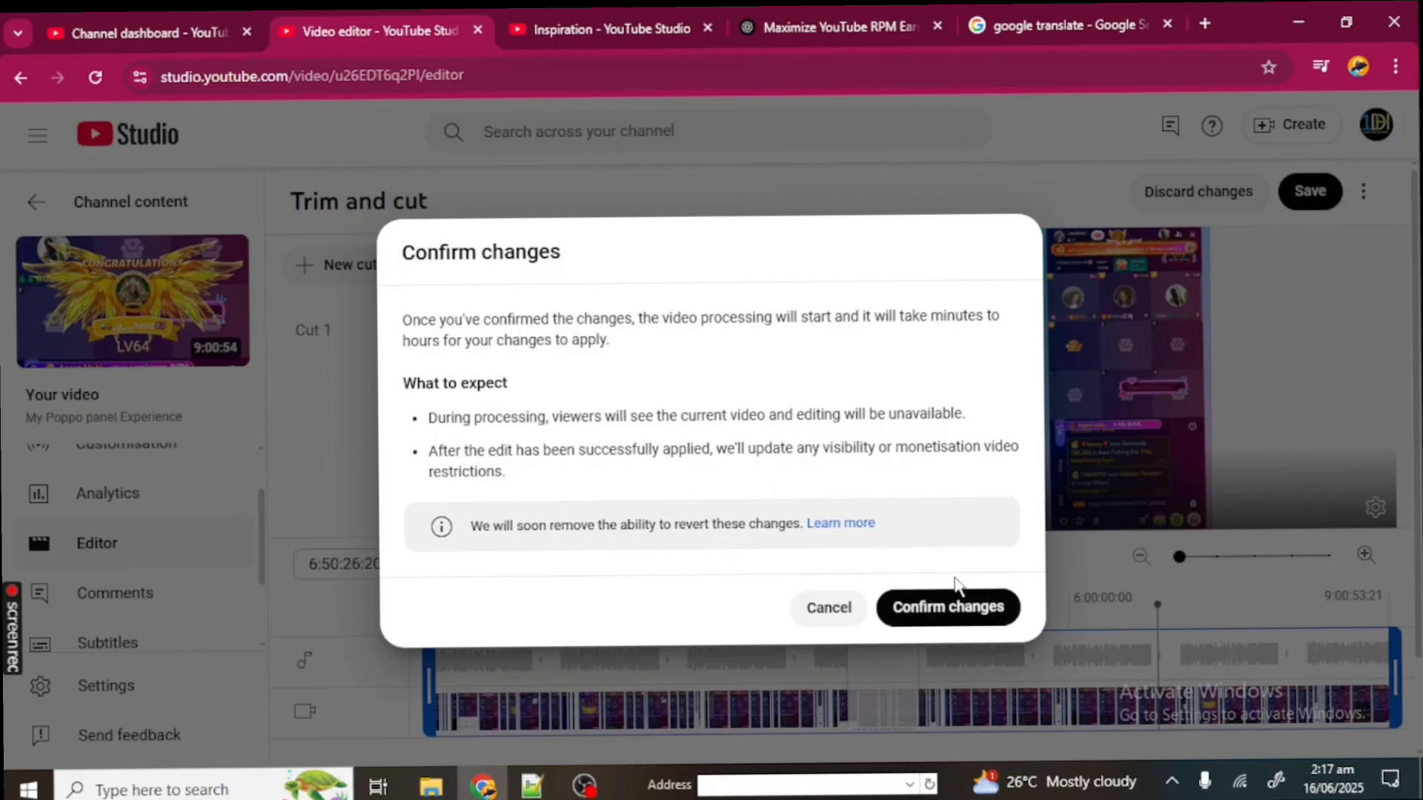
pyautogui.click(950, 621)
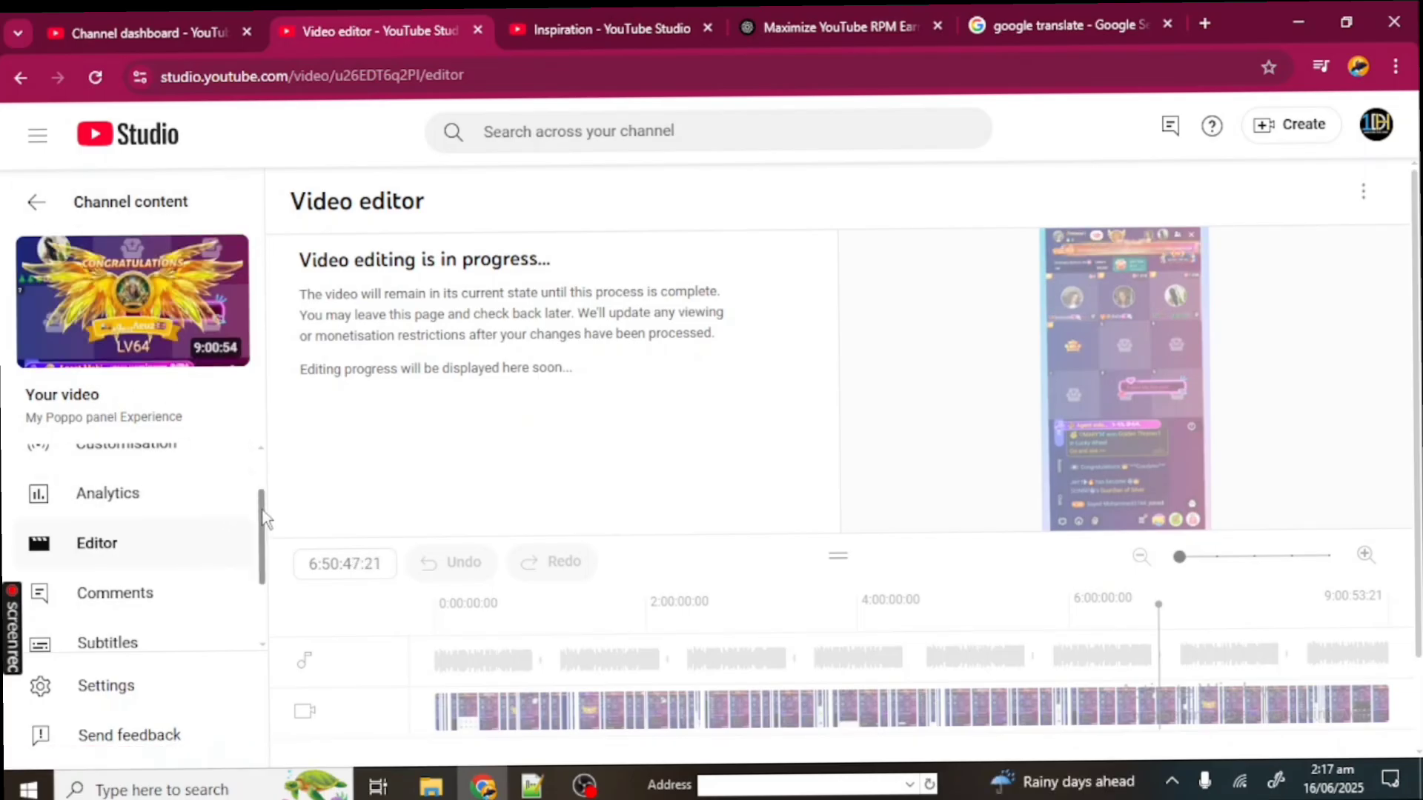
# Return to the channel's list of live streams and check the edit status of "My Poppo panel Experience".
pyautogui.moveTo(265, 518); pyautogui.dragTo(252, 411)
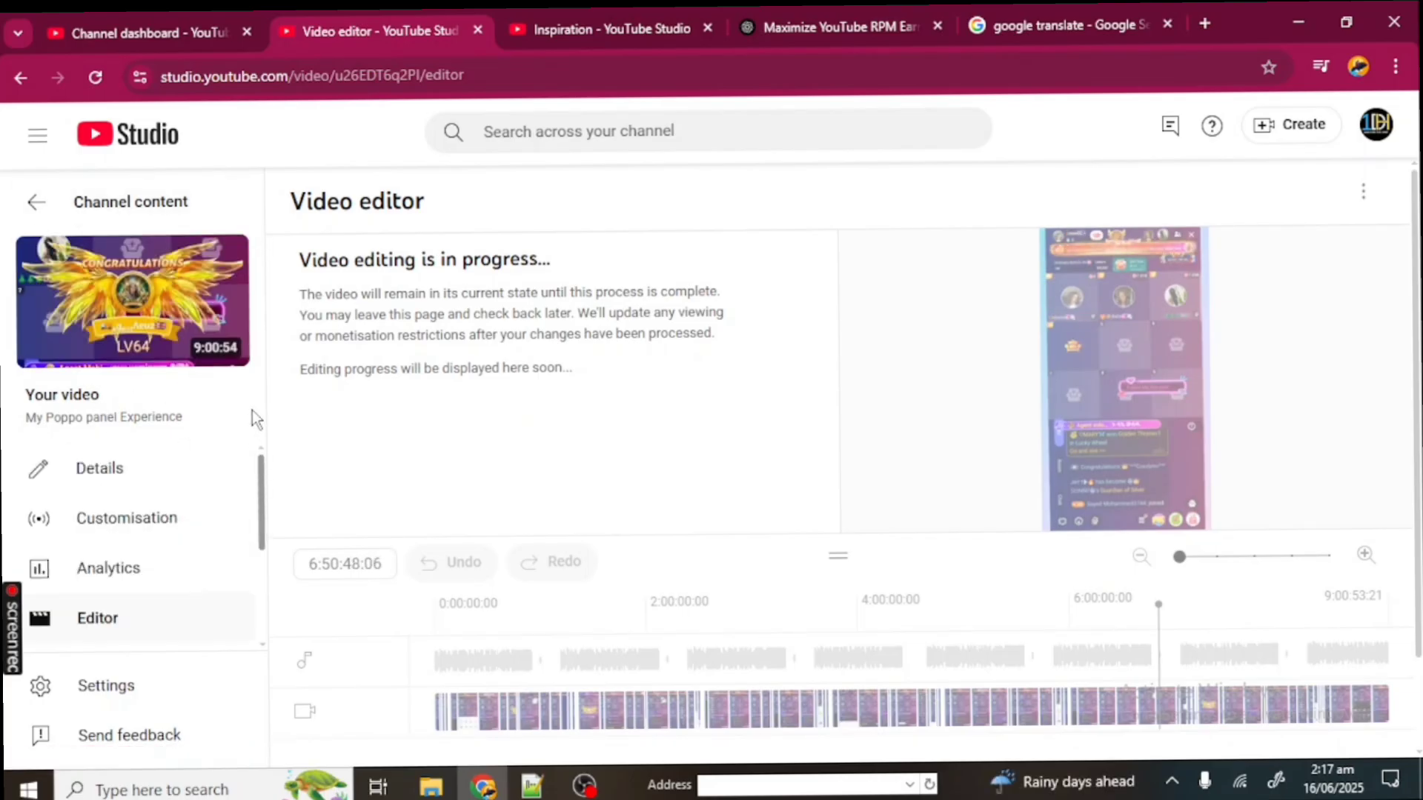
pyautogui.click(46, 211)
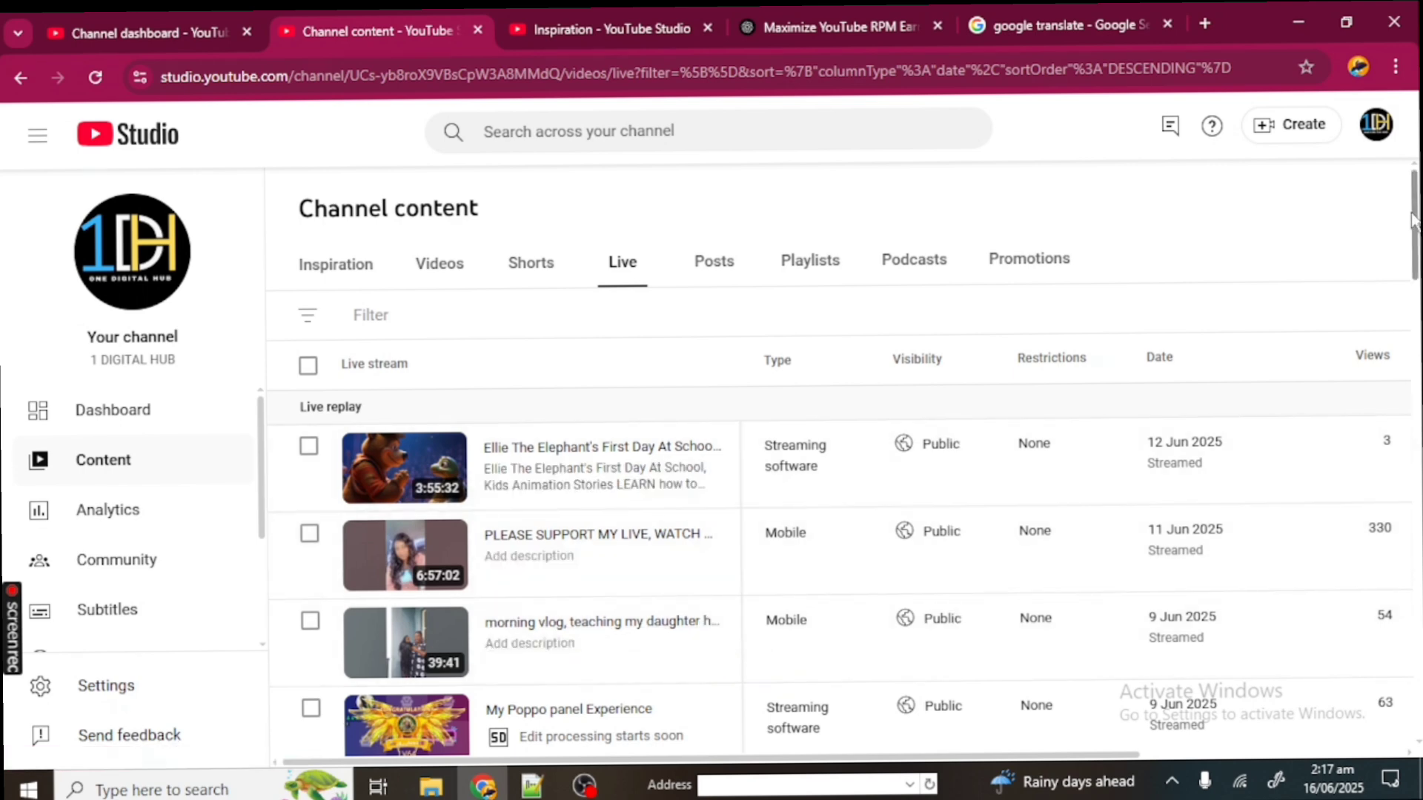
pyautogui.scroll(-4, 1412, 219)
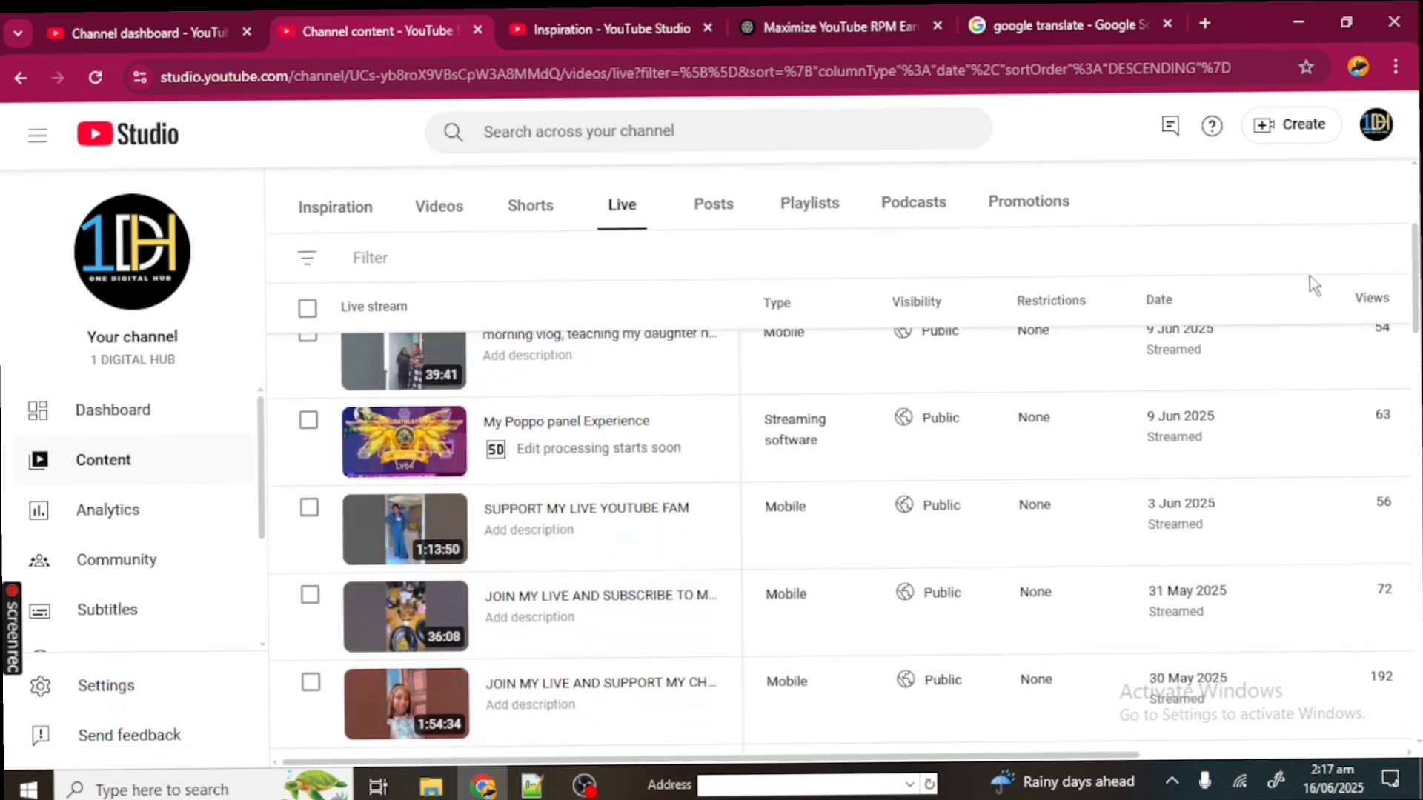